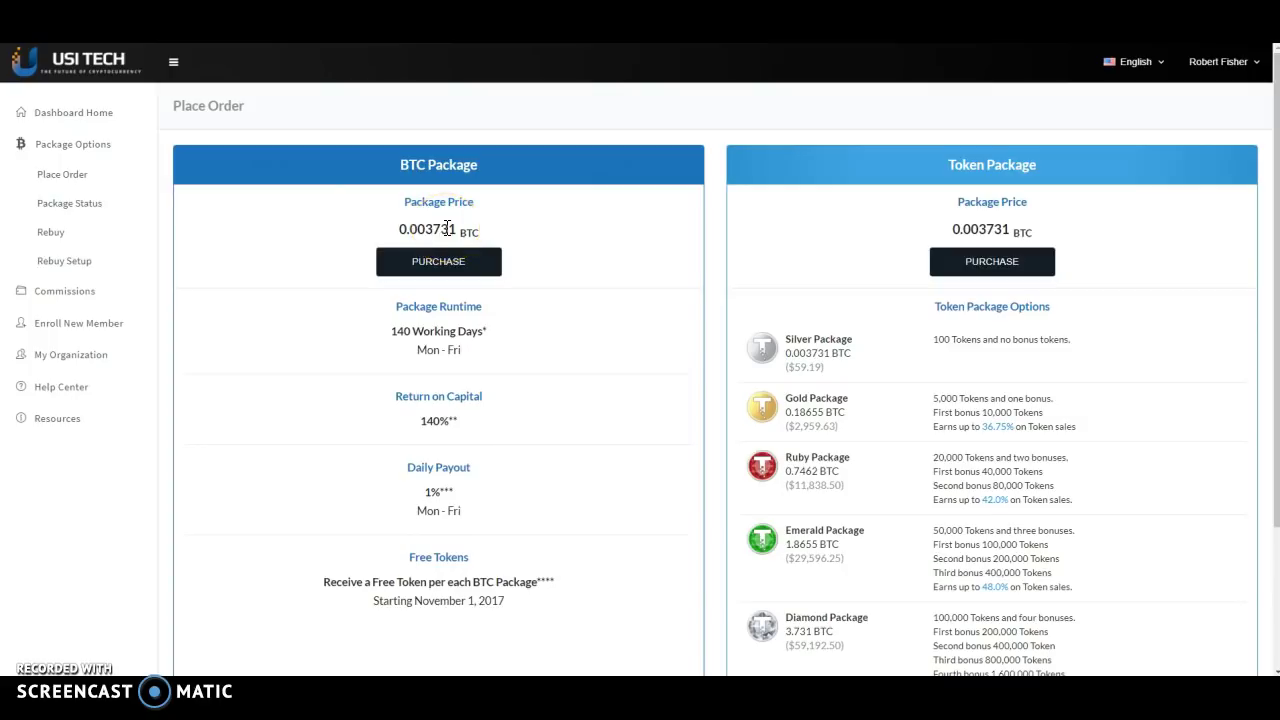
- Start a purchase of the BTC Package from the Place Order page
{"action": "left_click", "coordinate": [490, 264]}
{"action": "left_click", "coordinate": [432, 266]}
{"action": "left_click", "coordinate": [604, 222]}
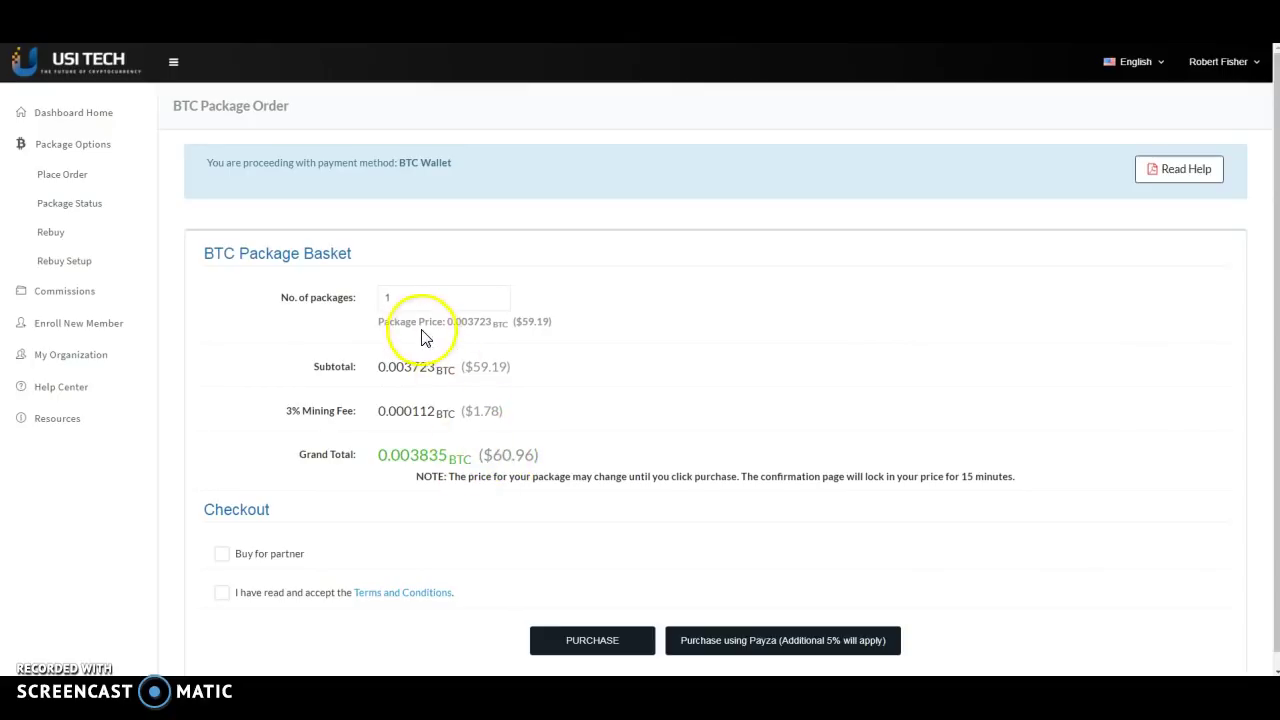
- Set the number of packages in the BTC Package Basket to 12
{"action": "left_click", "coordinate": [499, 299]}
{"action": "left_click", "coordinate": [499, 299]}
{"action": "left_click", "coordinate": [499, 299]}
{"action": "left_click", "coordinate": [514, 447]}
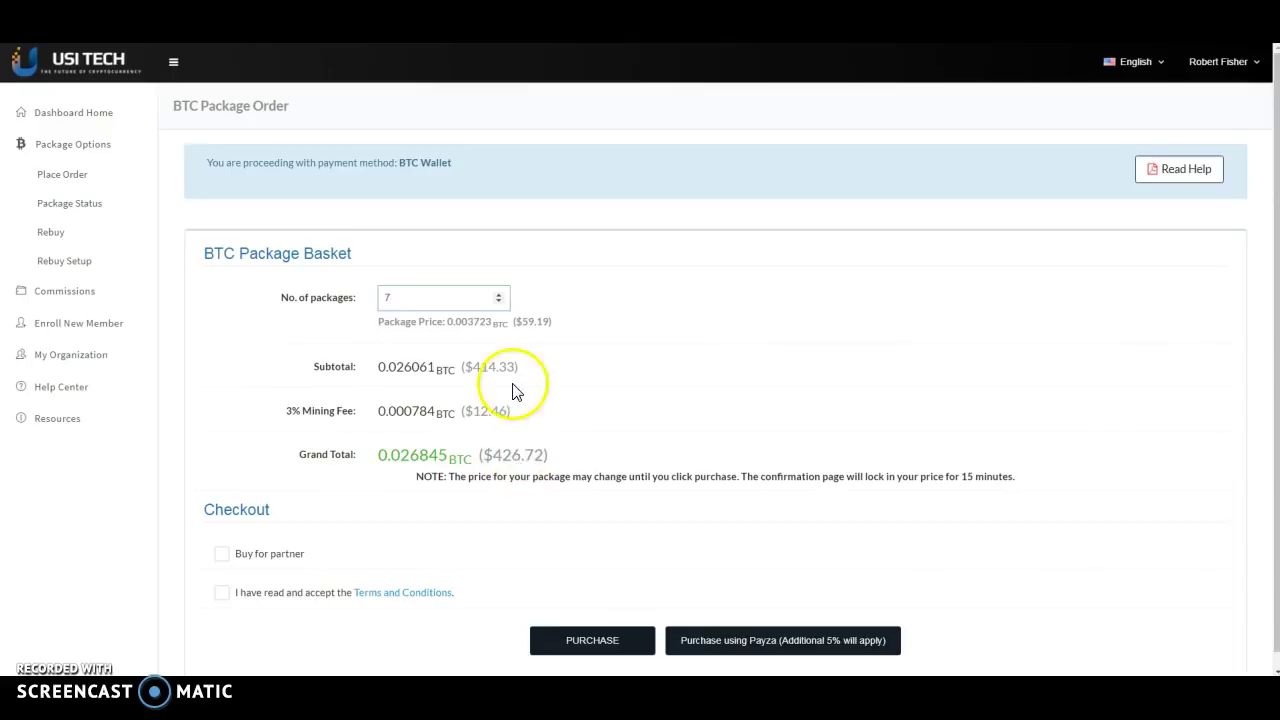
{"action": "left_click", "coordinate": [499, 302]}
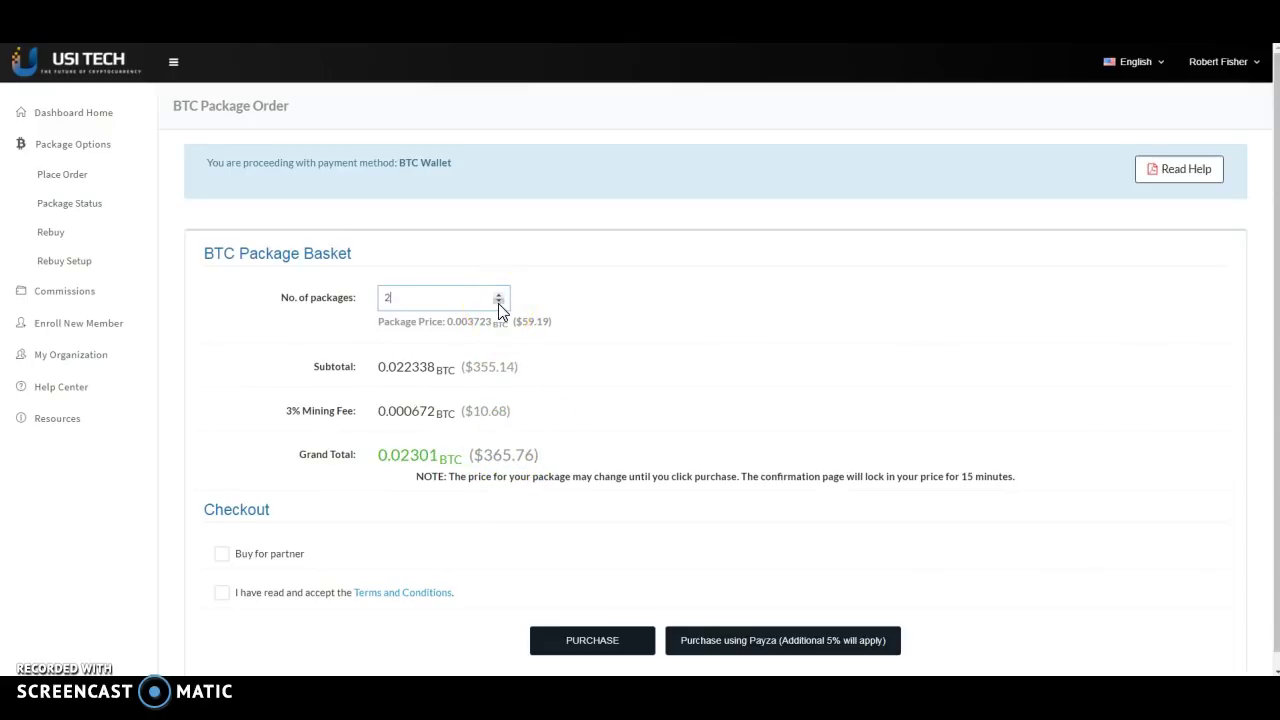
{"action": "left_click", "coordinate": [498, 303]}
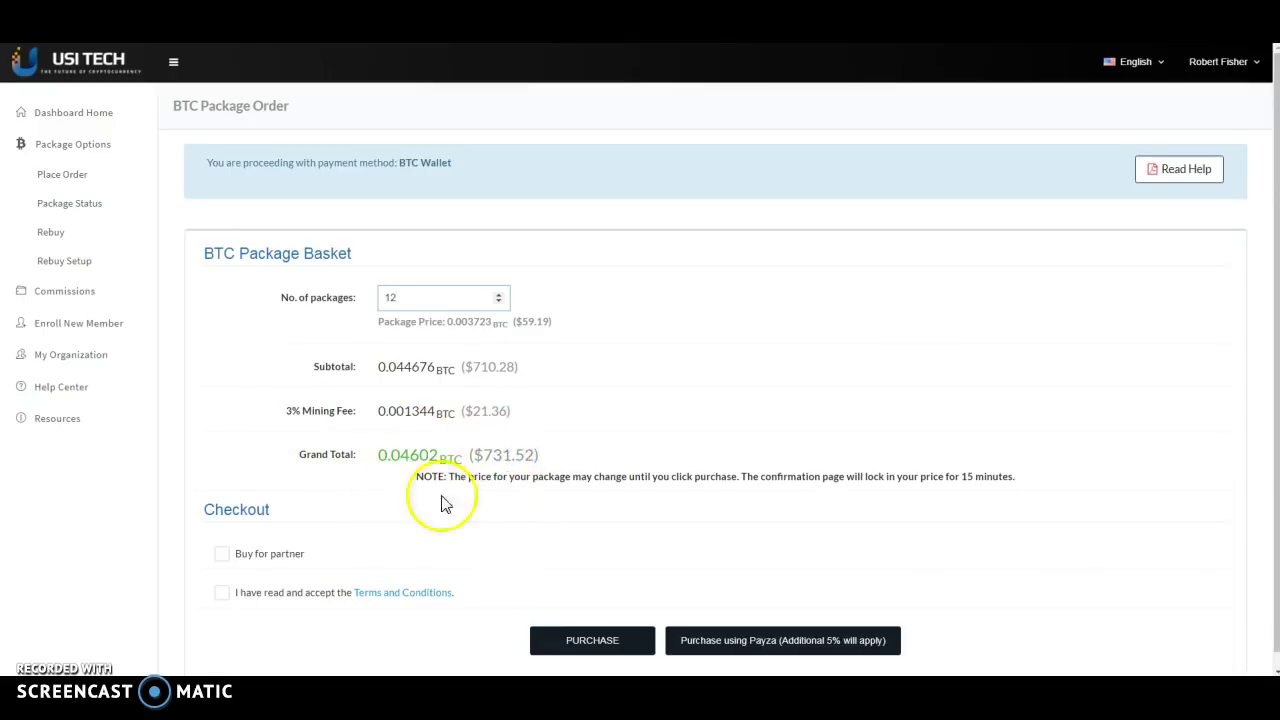
- Accept the Terms and Conditions and purchase the packages with the BTC Wallet payment method
{"action": "left_click", "coordinate": [222, 596]}
{"action": "left_click", "coordinate": [224, 603]}
{"action": "left_click", "coordinate": [222, 602]}
{"action": "left_click", "coordinate": [580, 648]}
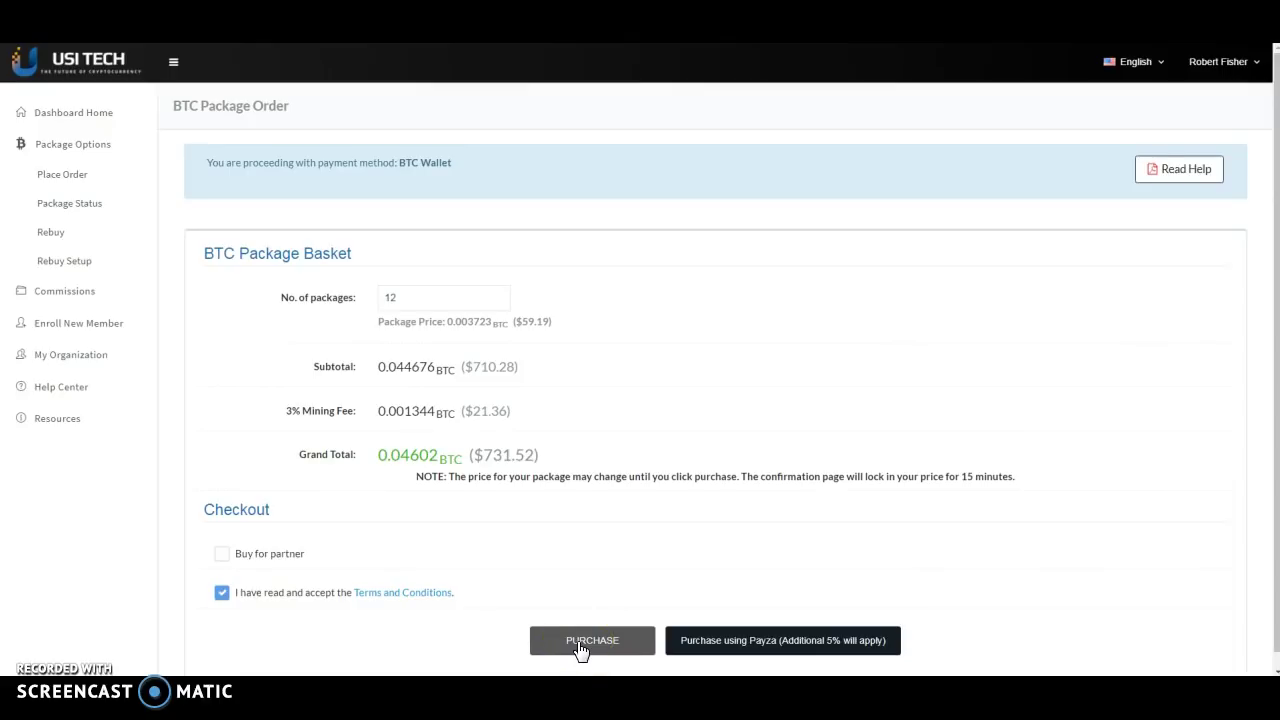
{"action": "left_click", "coordinate": [616, 647]}
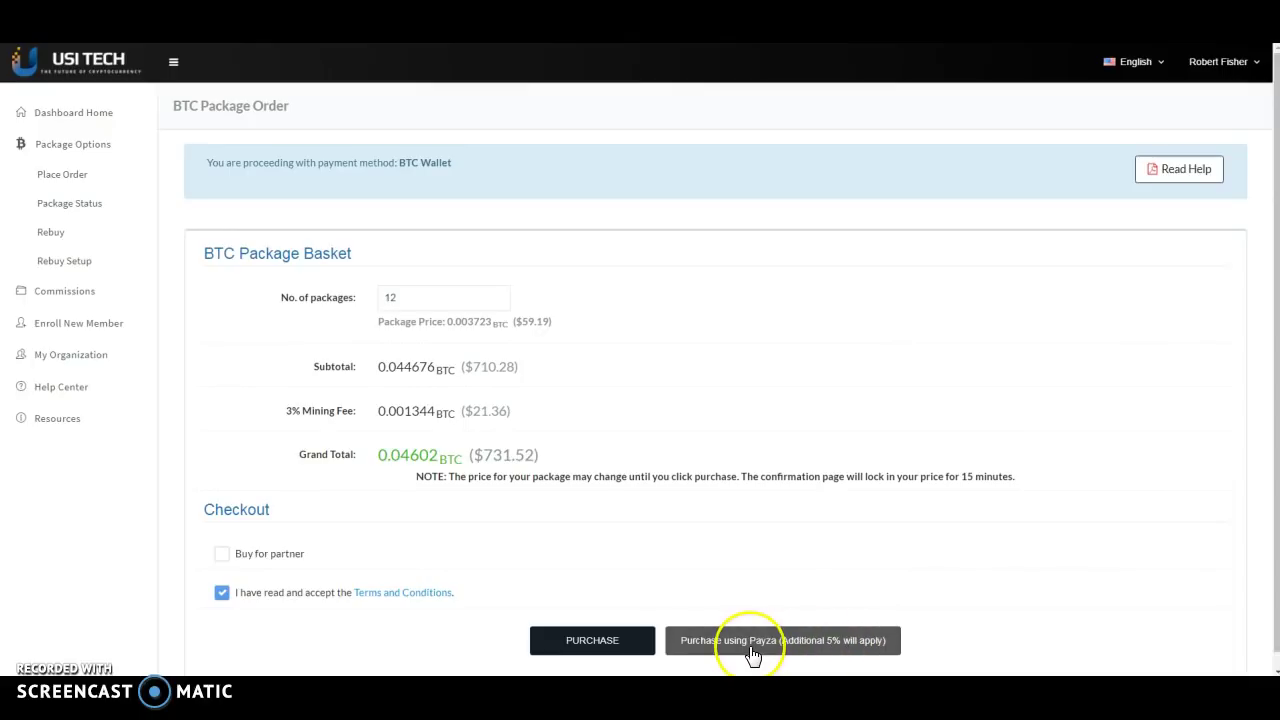
{"action": "left_click", "coordinate": [592, 652]}
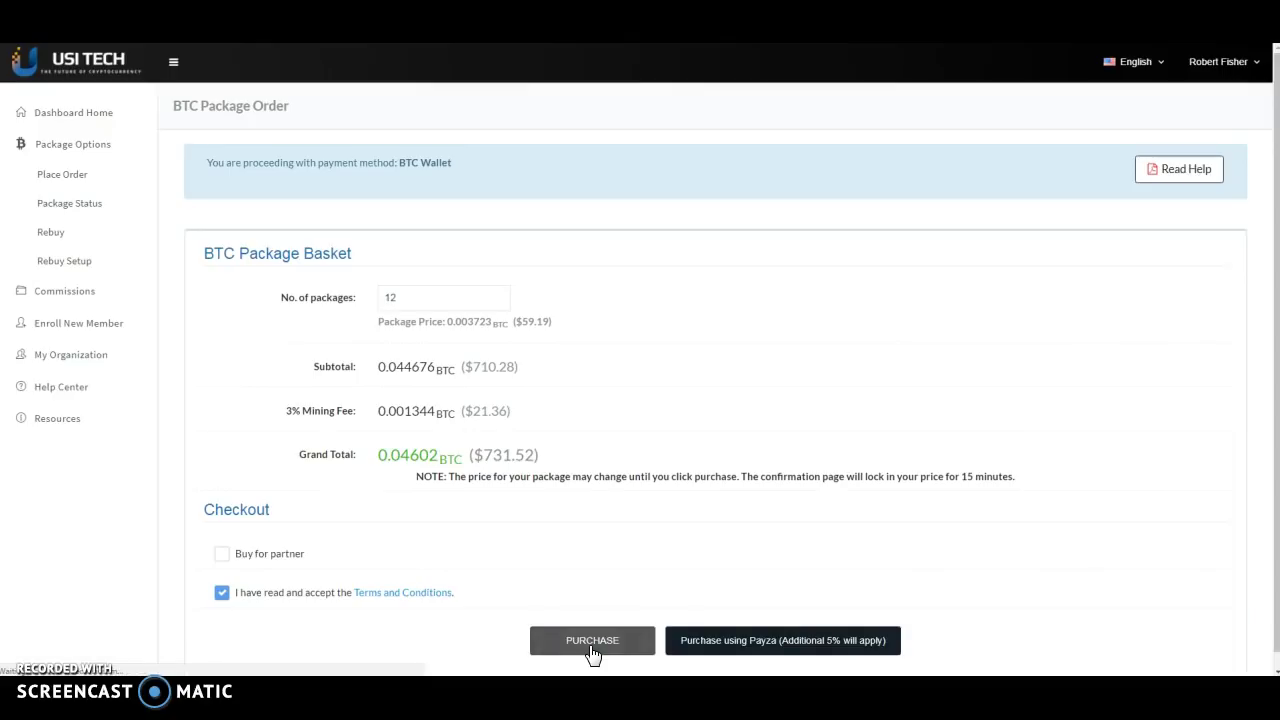
{"action": "left_click", "coordinate": [697, 418]}
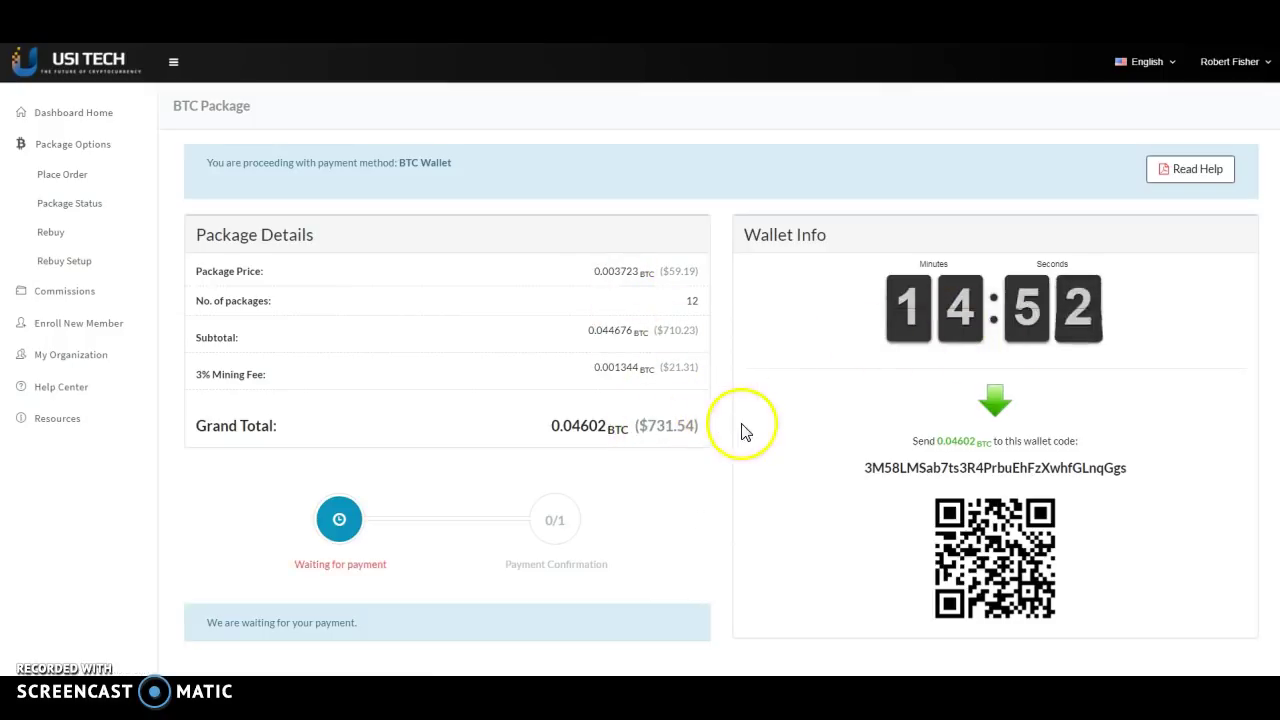
- Select the 0.04602 BTC amount to send in the Wallet Info
{"action": "left_click_drag", "start_coordinate": [978, 441], "coordinate": [935, 441]}
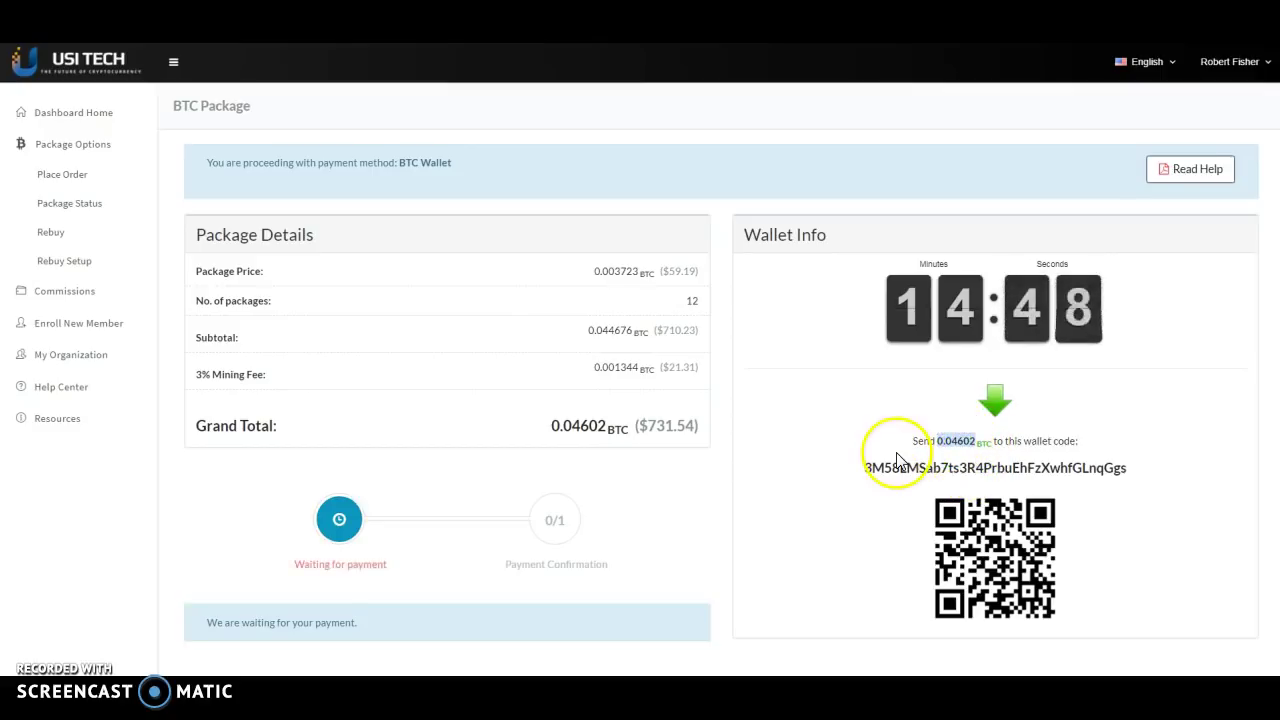
{"action": "right_click", "coordinate": [948, 439]}
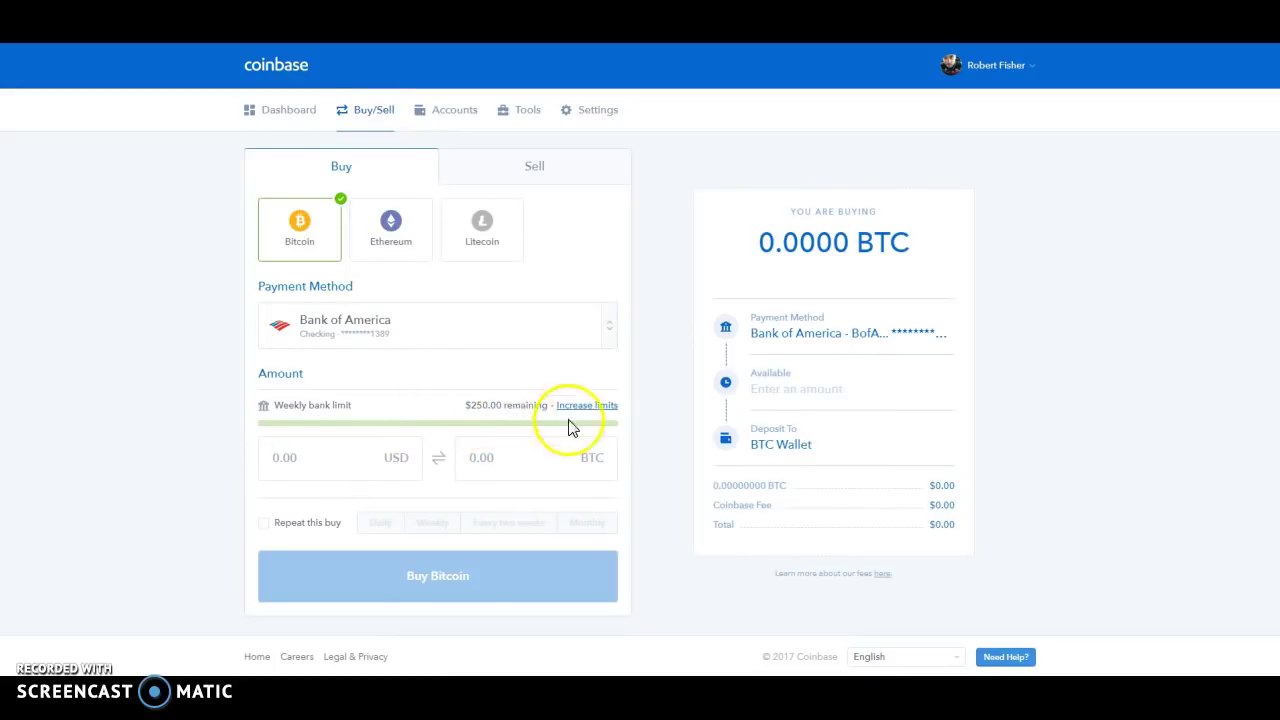
- Review the Bitcoin buying pages on Coinbase, Coinmama and Bitcoin.com and compare their purchase options
{"action": "left_click", "coordinate": [494, 466]}
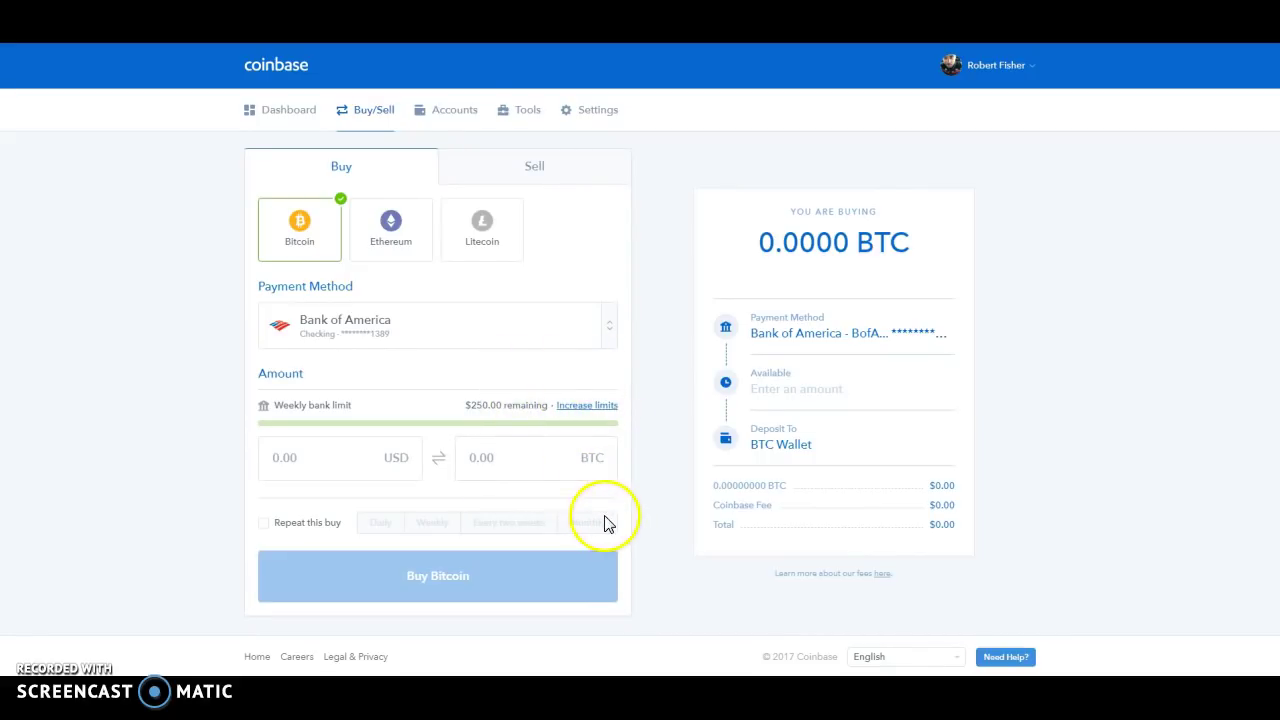
{"action": "key", "text": "ctrl+Tab"}
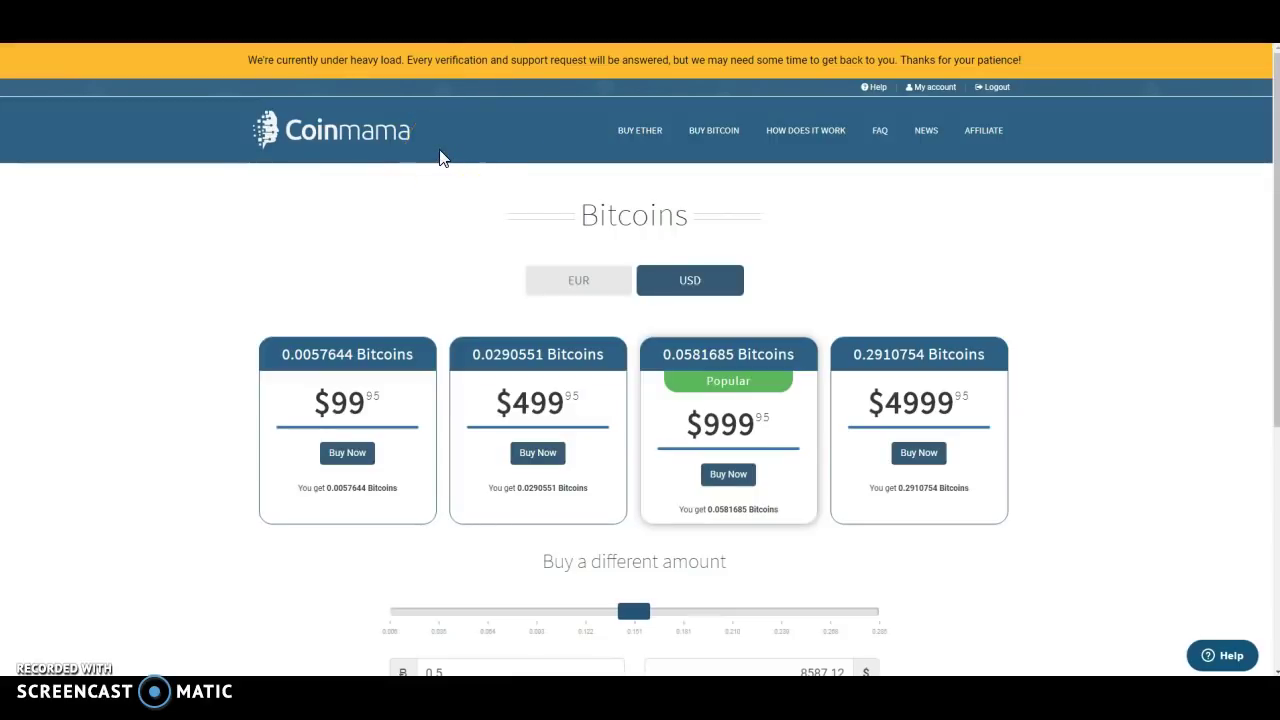
{"action": "scroll", "coordinate": [444, 158], "scroll_direction": "down", "scroll_amount": 1}
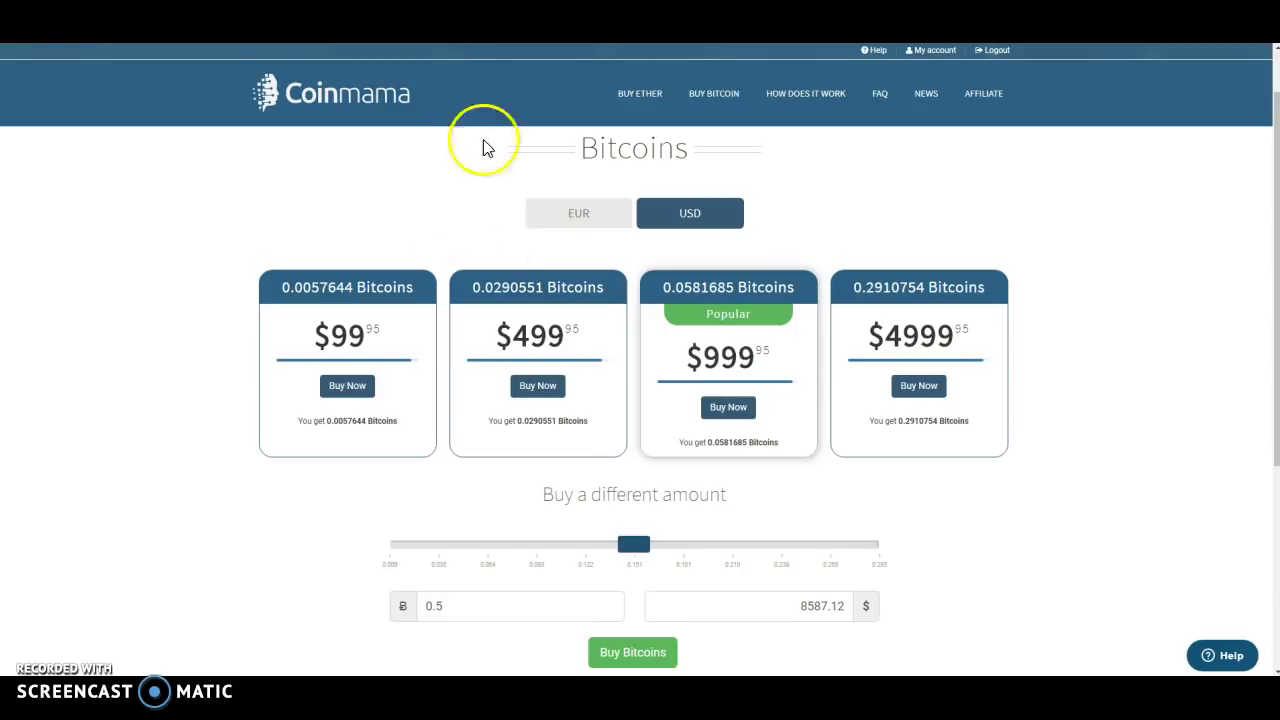
{"action": "left_click", "coordinate": [512, 30]}
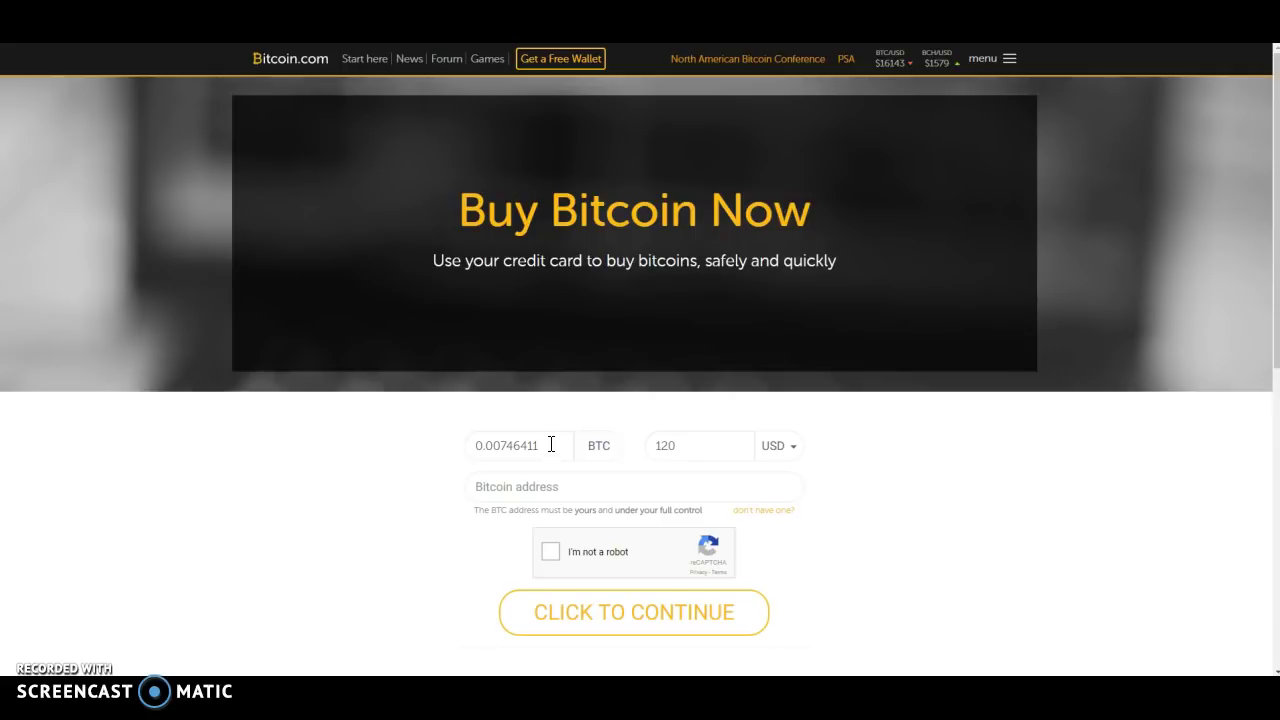
{"action": "key", "text": "ctrl+Tab"}
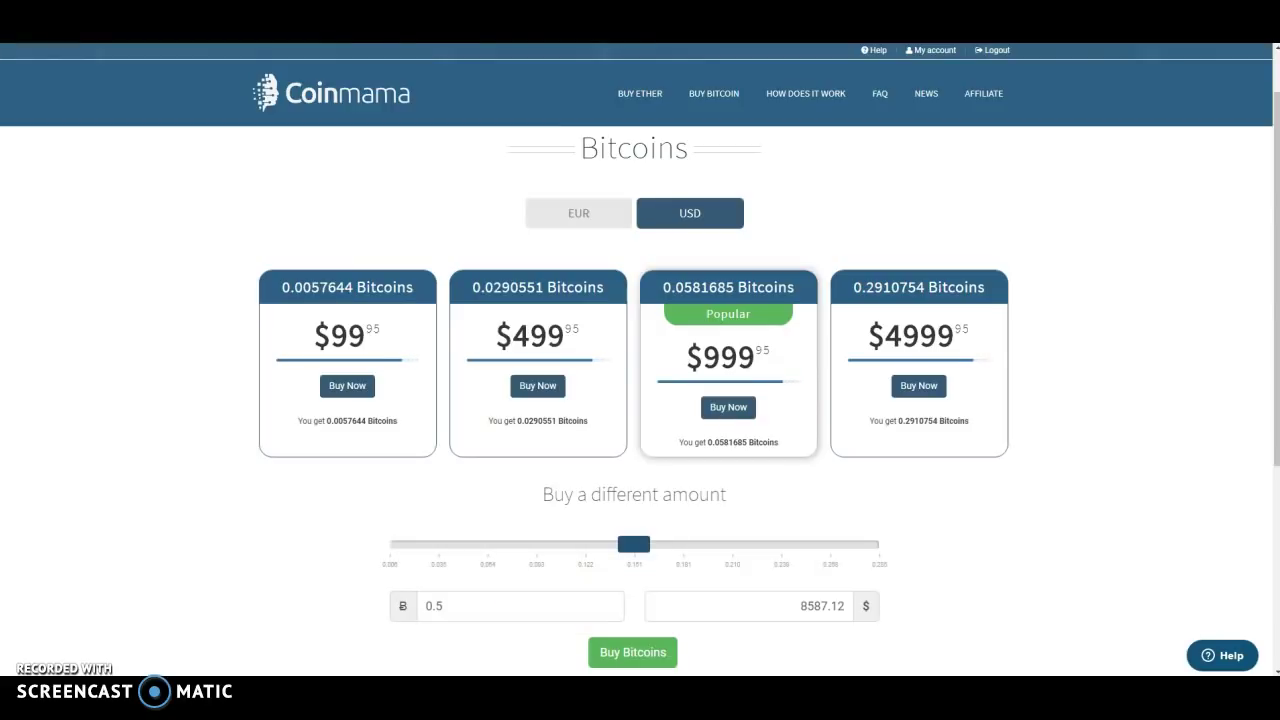
{"action": "key", "text": "ctrl+Tab"}
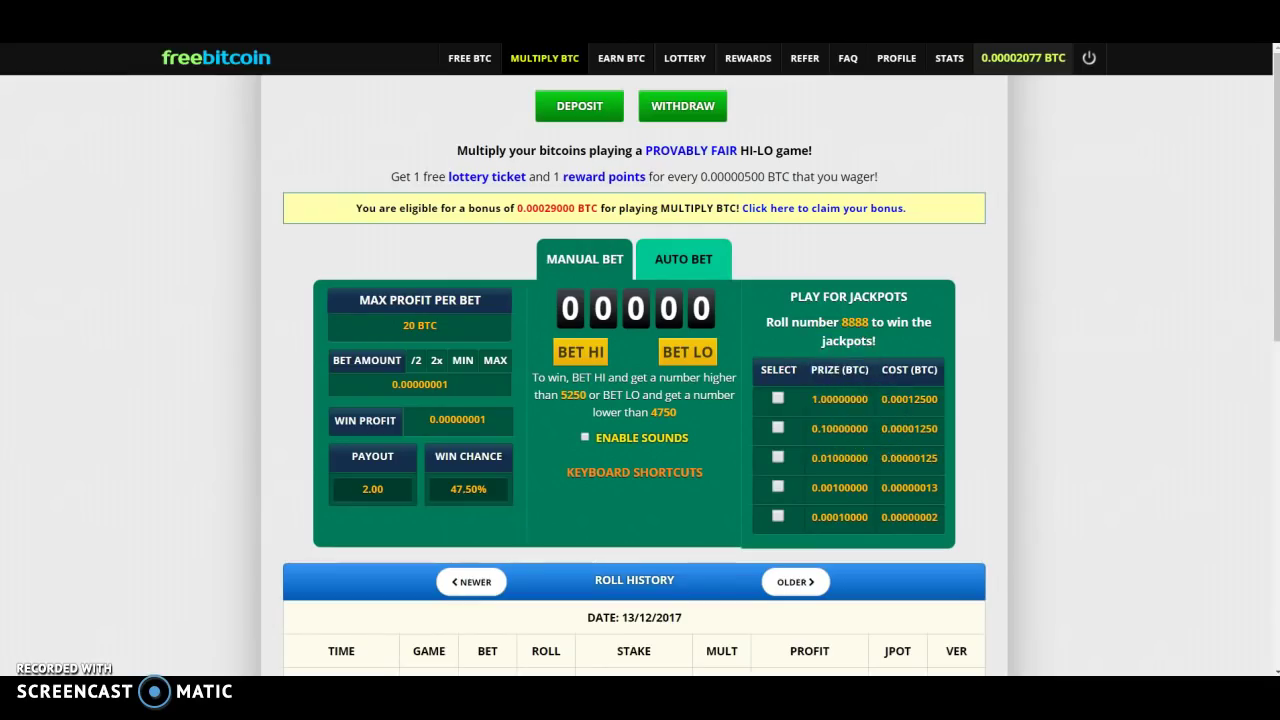
{"action": "key", "text": "ctrl+Tab"}
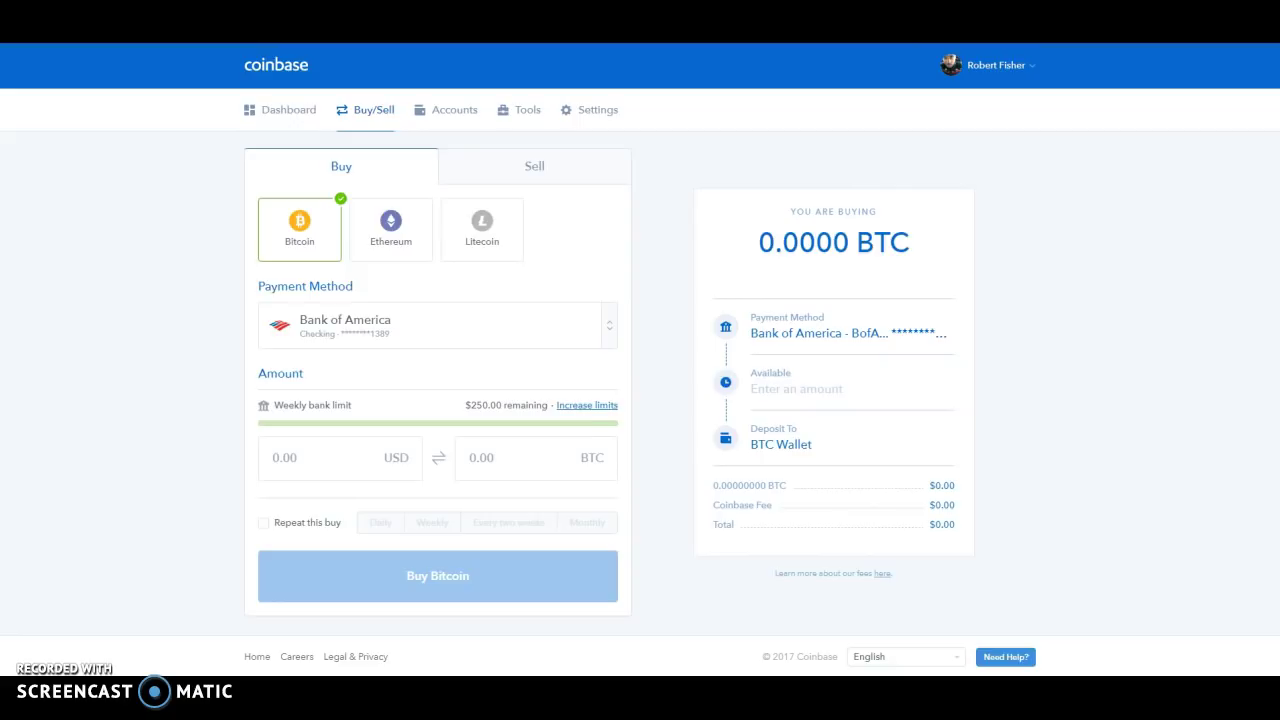
{"action": "key", "text": "ctrl+Tab"}
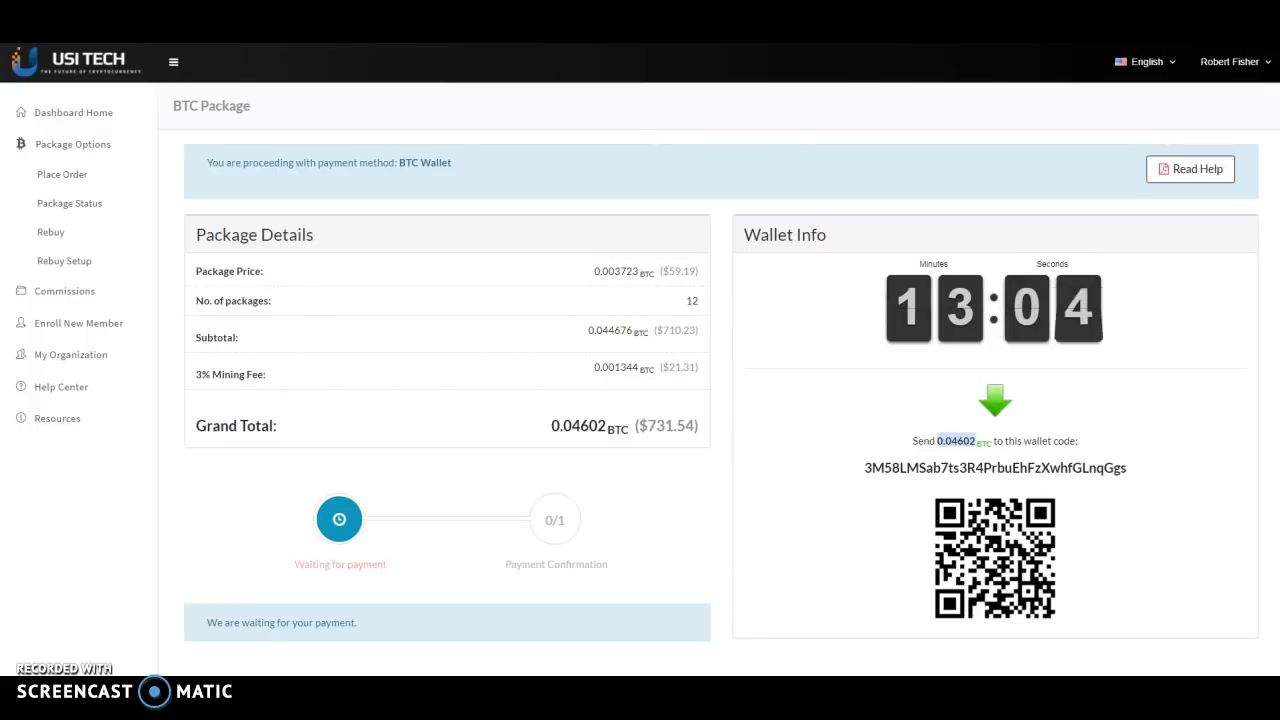
{"action": "key", "text": "ctrl+Tab"}
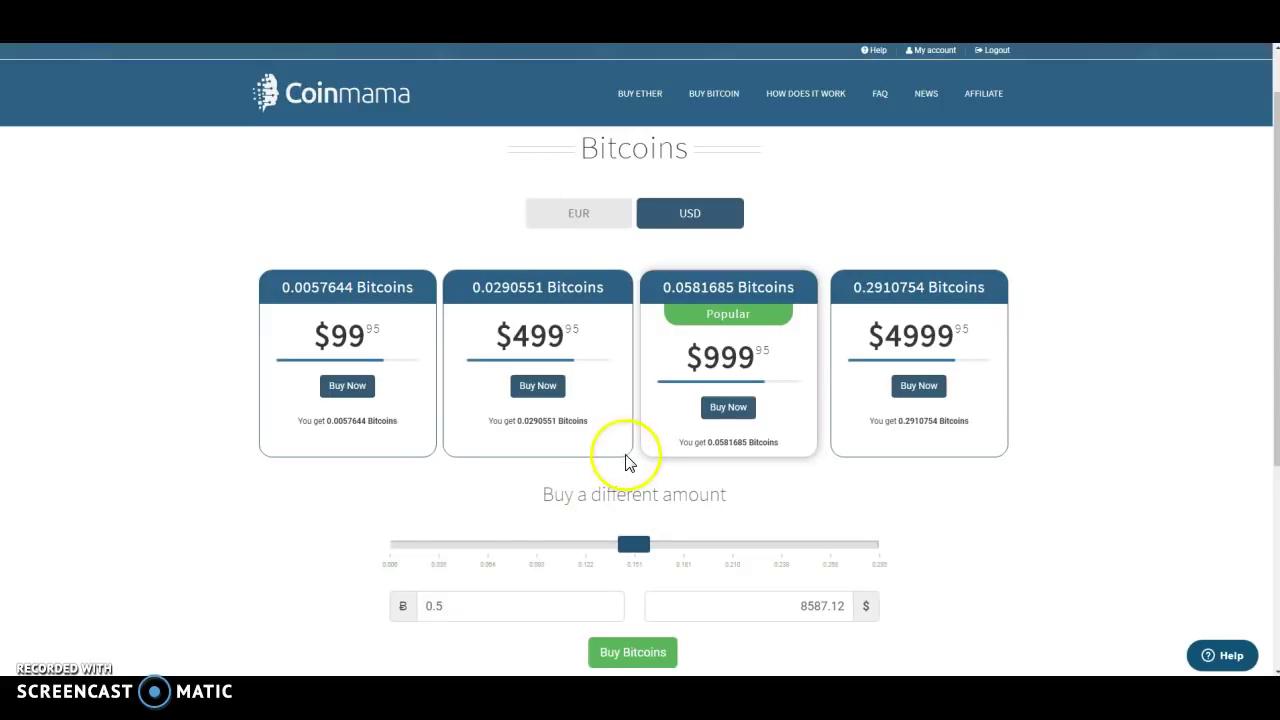
{"action": "double_click", "coordinate": [430, 606]}
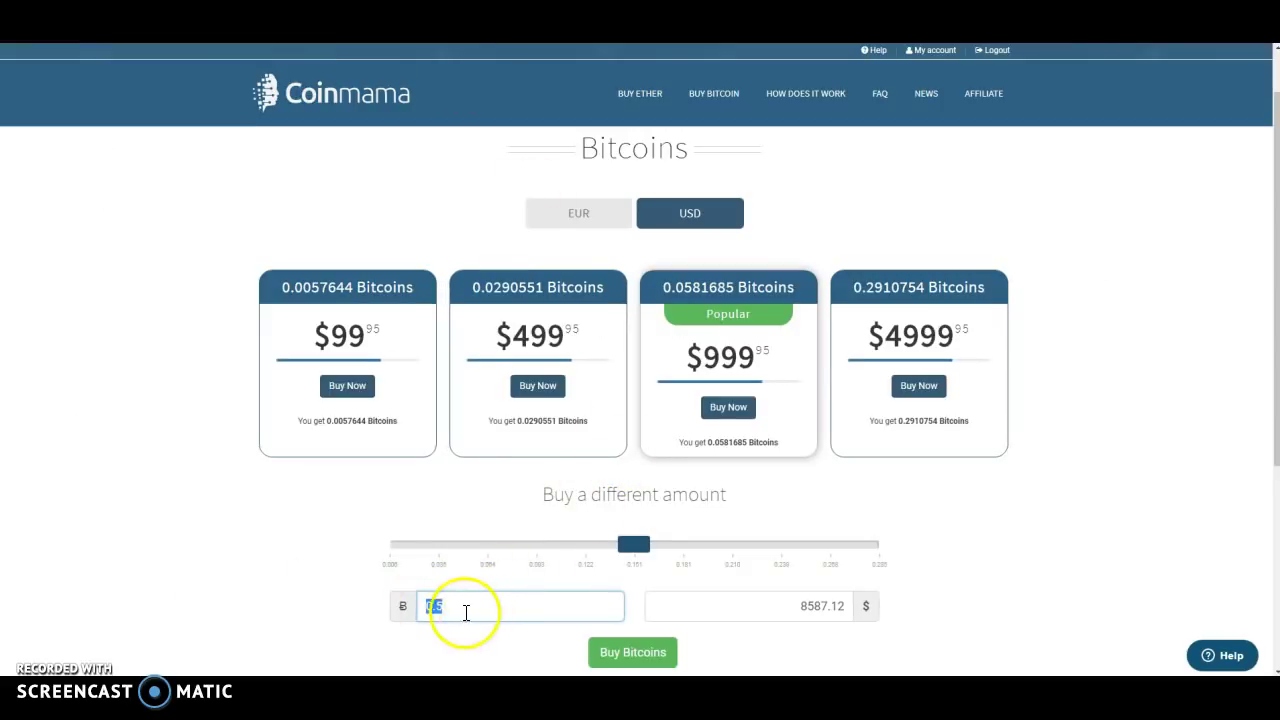
{"action": "right_click", "coordinate": [440, 606]}
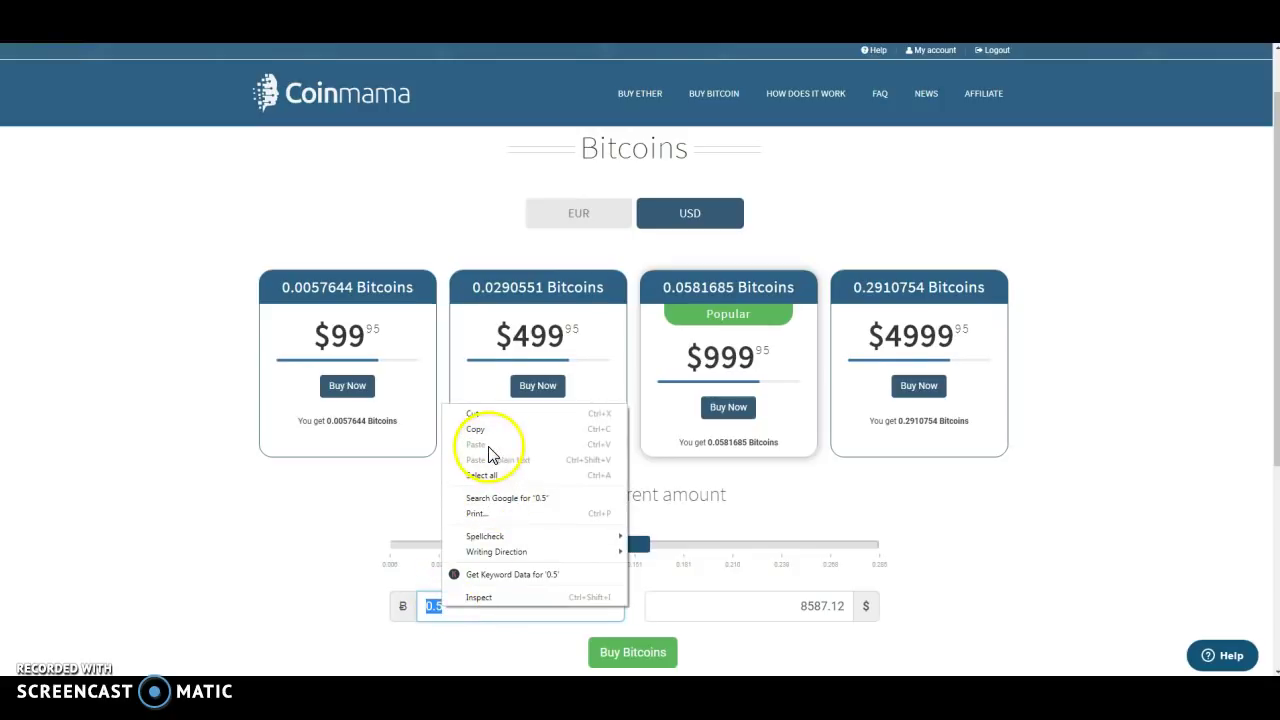
{"action": "left_click", "coordinate": [303, 571]}
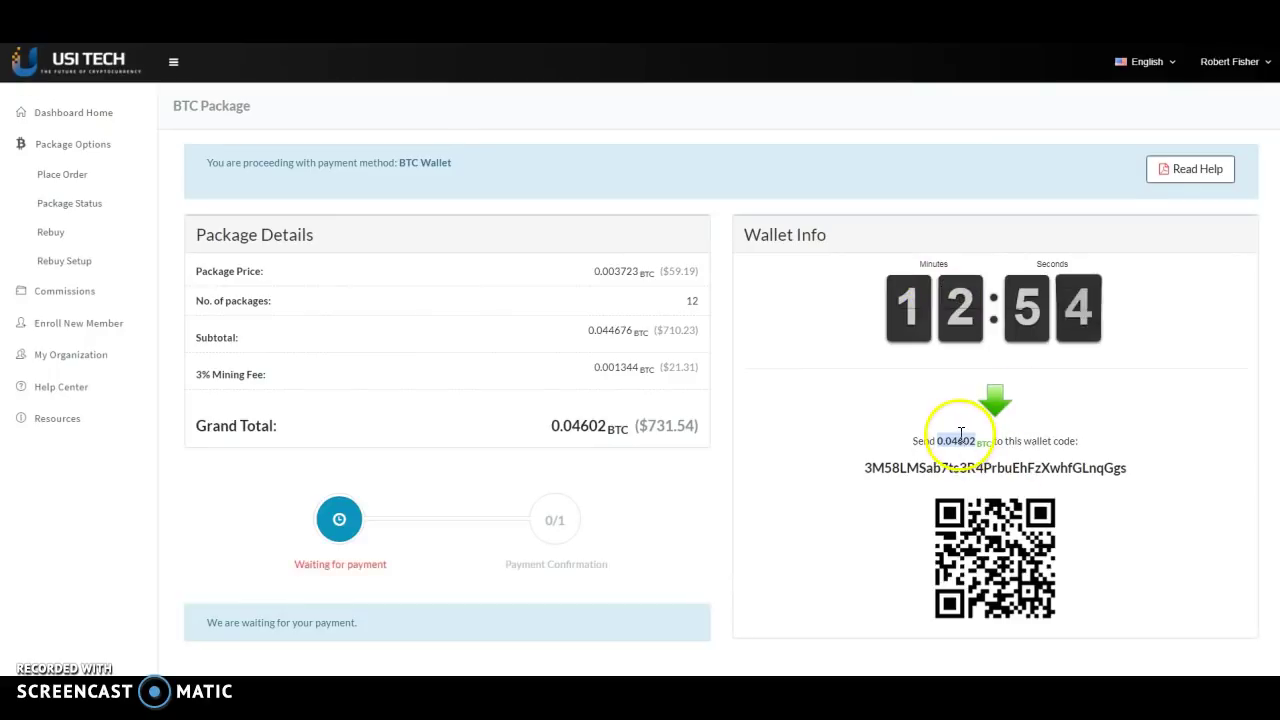
- Copy the 0.04602 BTC payment amount from the USI Tech order and paste it as Coinmama's custom Bitcoin amount
{"action": "right_click", "coordinate": [955, 440]}
{"action": "left_click", "coordinate": [977, 447]}
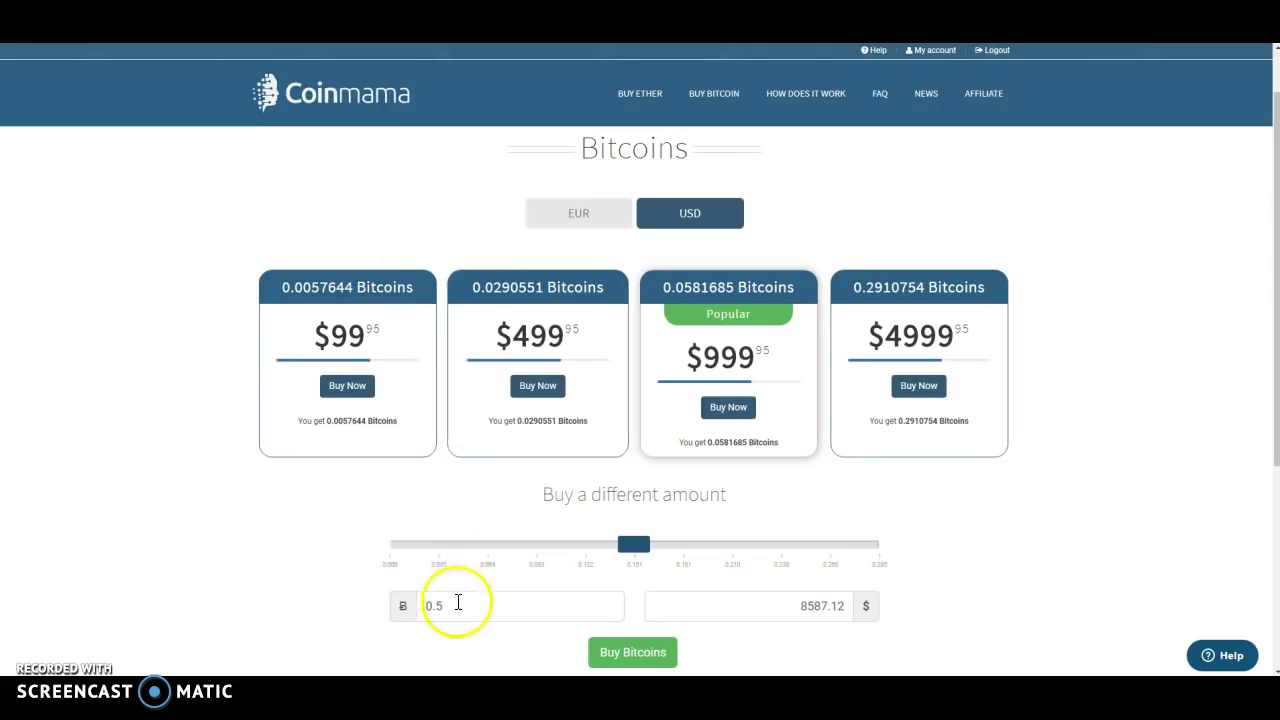
{"action": "double_click", "coordinate": [432, 605]}
{"action": "right_click", "coordinate": [430, 607]}
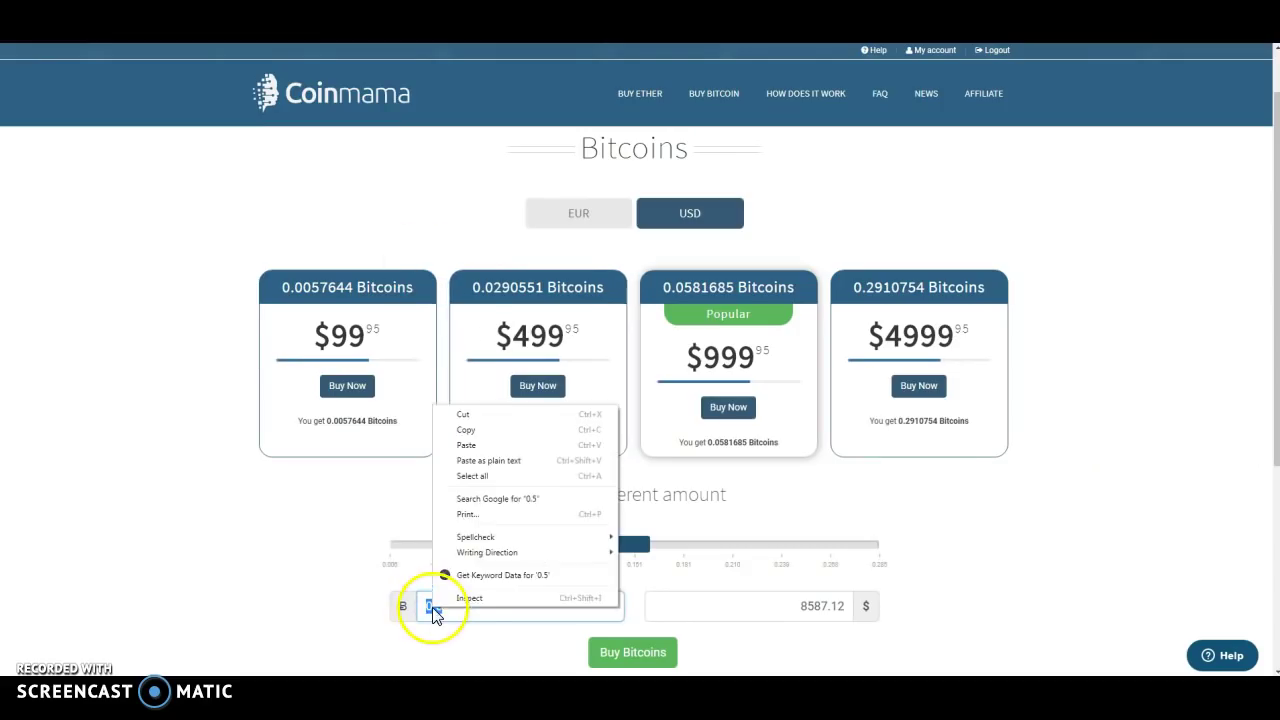
{"action": "left_click", "coordinate": [474, 446]}
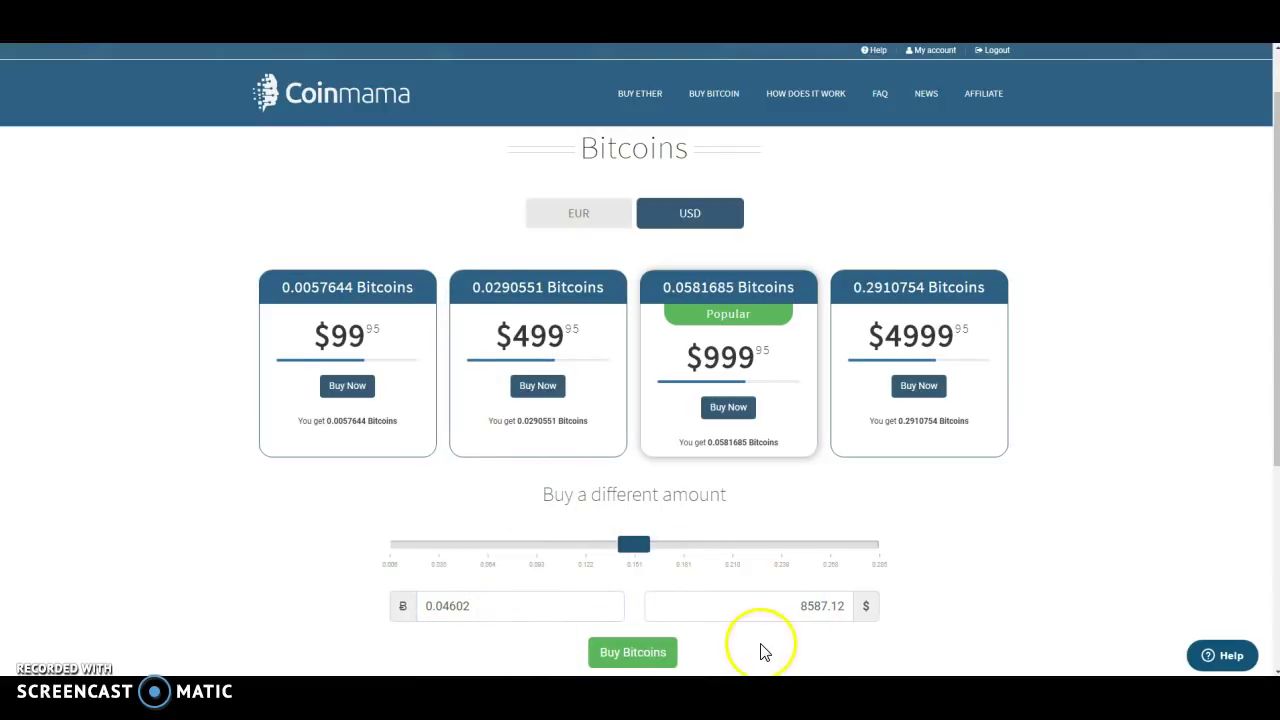
- Reload the Coinmama page and replace the reset custom Bitcoin amount with the copied 0.04602
{"action": "scroll", "coordinate": [763, 645], "scroll_direction": "down", "scroll_amount": 1}
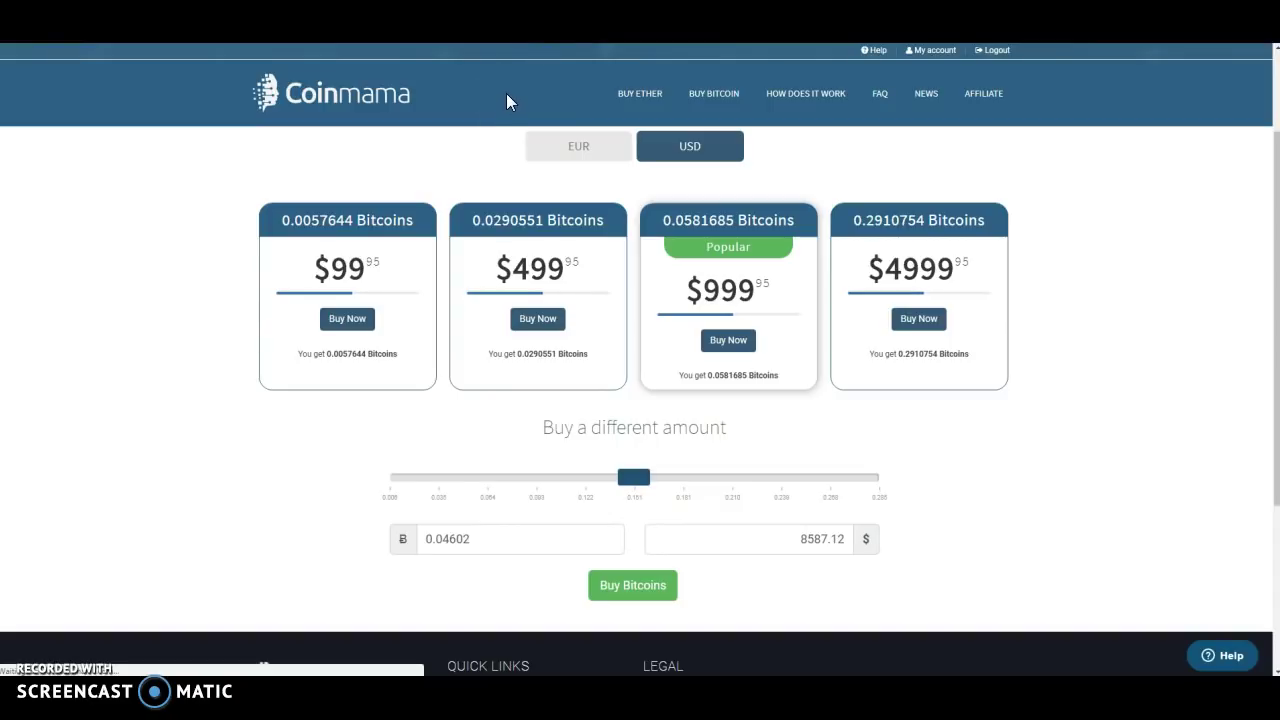
{"action": "scroll", "coordinate": [720, 477], "scroll_direction": "down", "scroll_amount": 2}
{"action": "scroll", "coordinate": [417, 449], "scroll_direction": "down", "scroll_amount": 2}
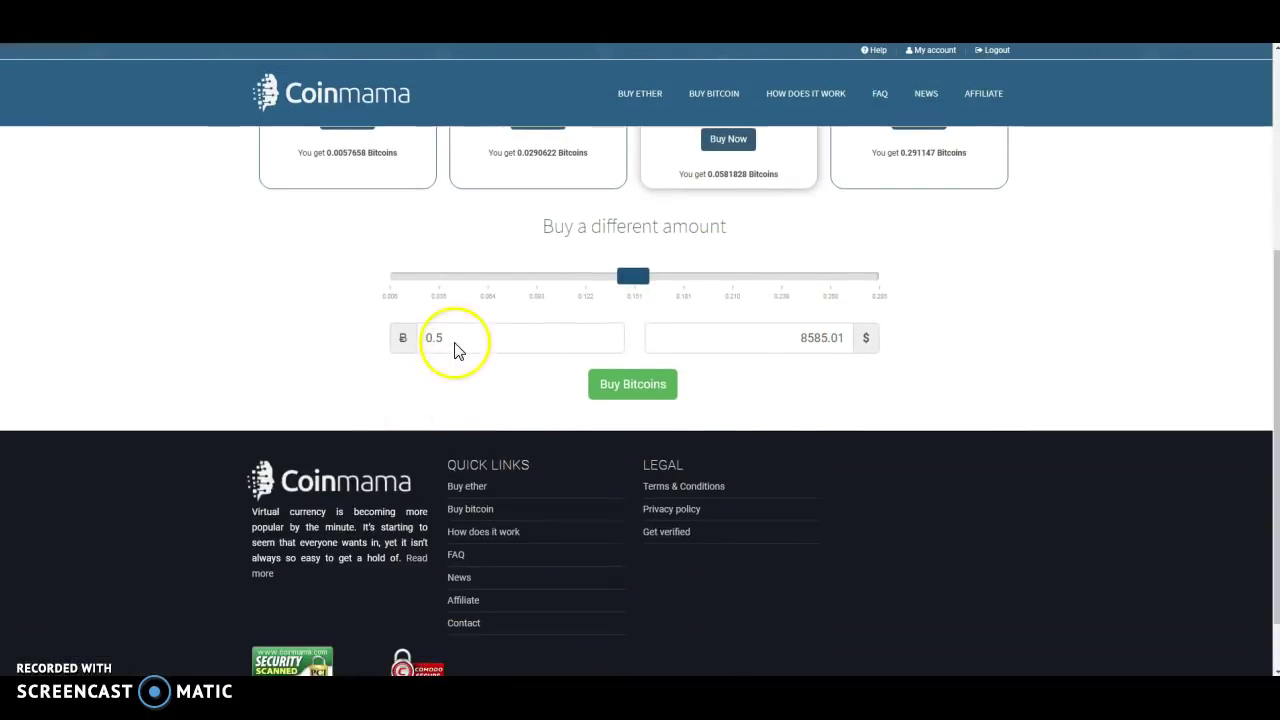
{"action": "double_click", "coordinate": [430, 335]}
{"action": "right_click", "coordinate": [430, 337]}
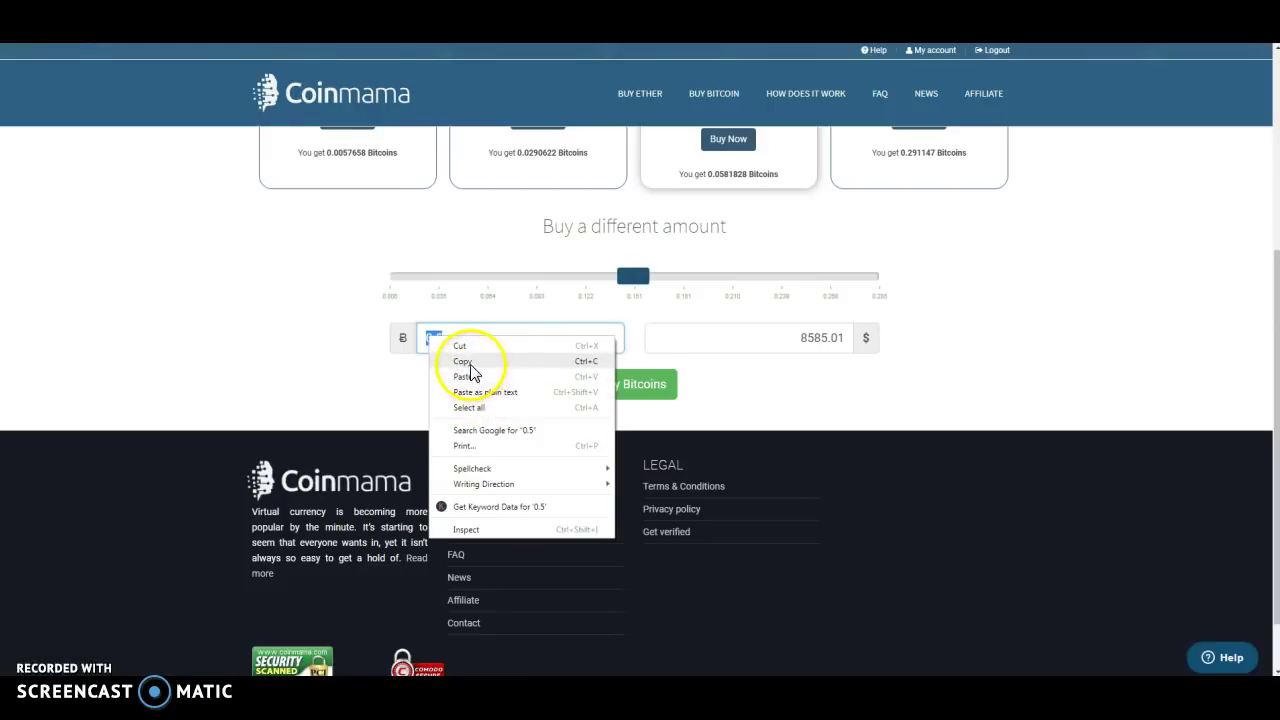
{"action": "left_click", "coordinate": [471, 374]}
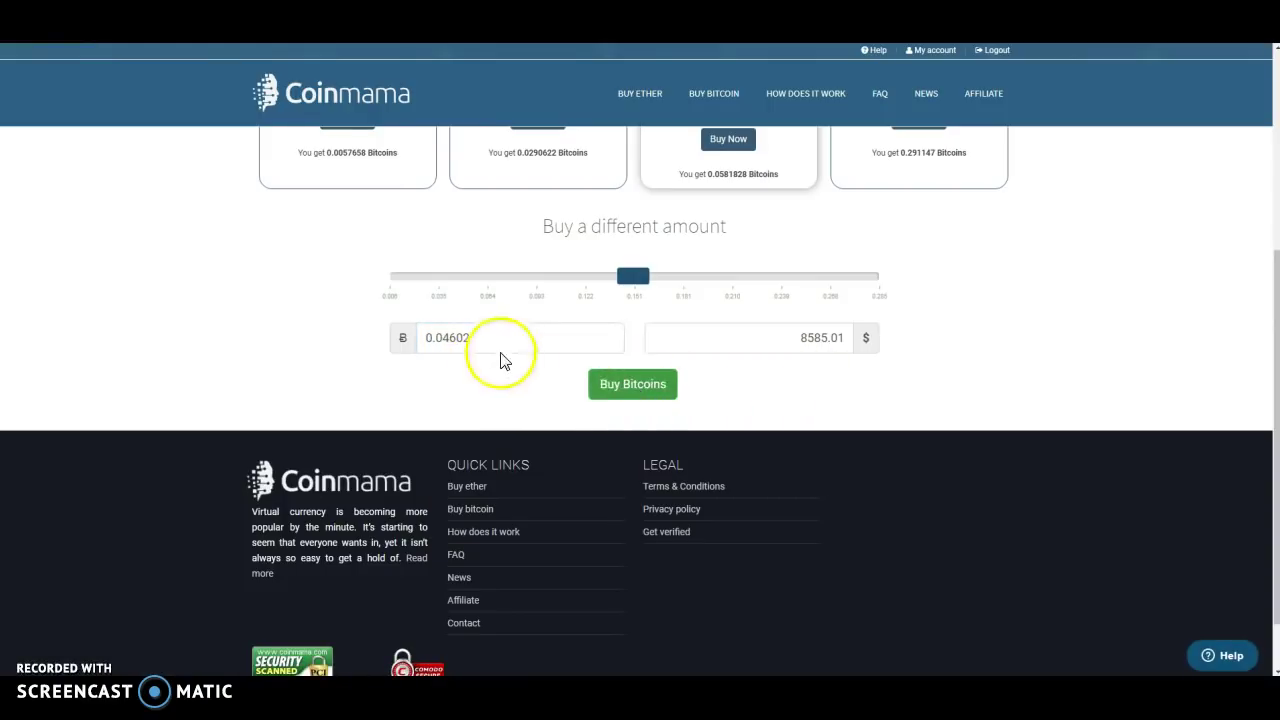
- Submit the custom-amount Bitcoin purchase on Coinmama and choose Credit/Debit card as the payment method
{"action": "left_click", "coordinate": [622, 388]}
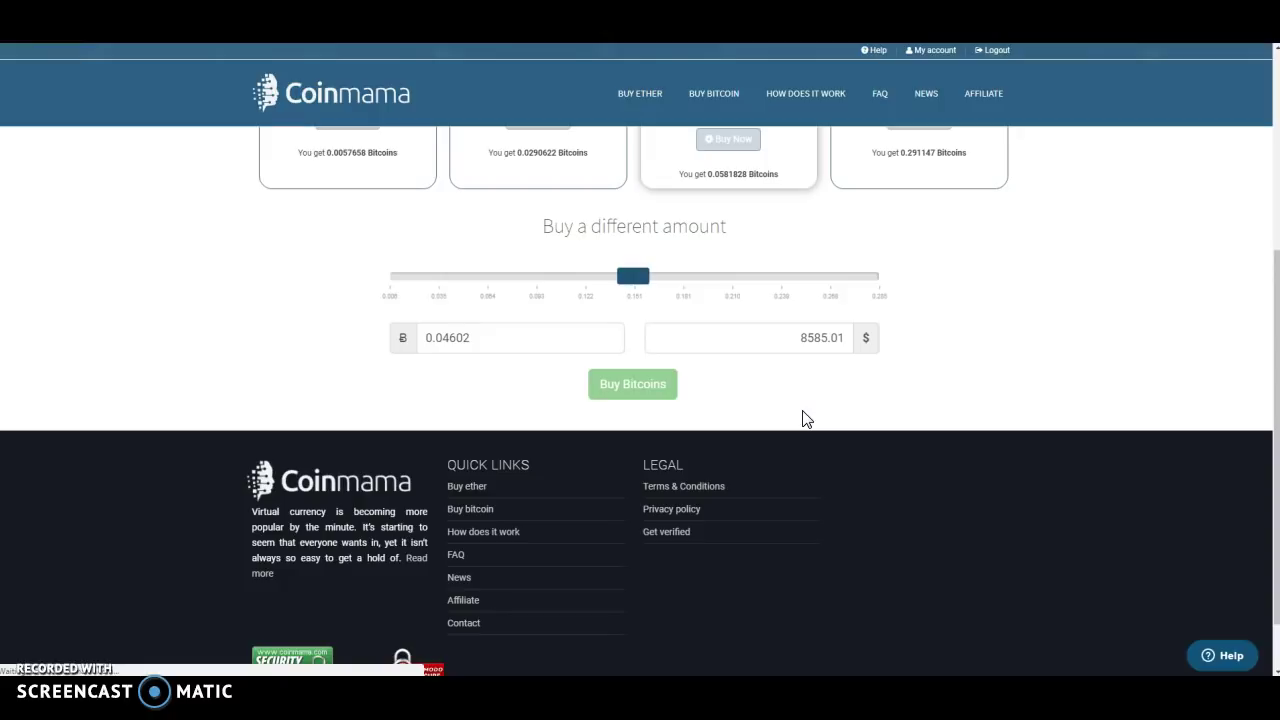
{"action": "left_click", "coordinate": [813, 408]}
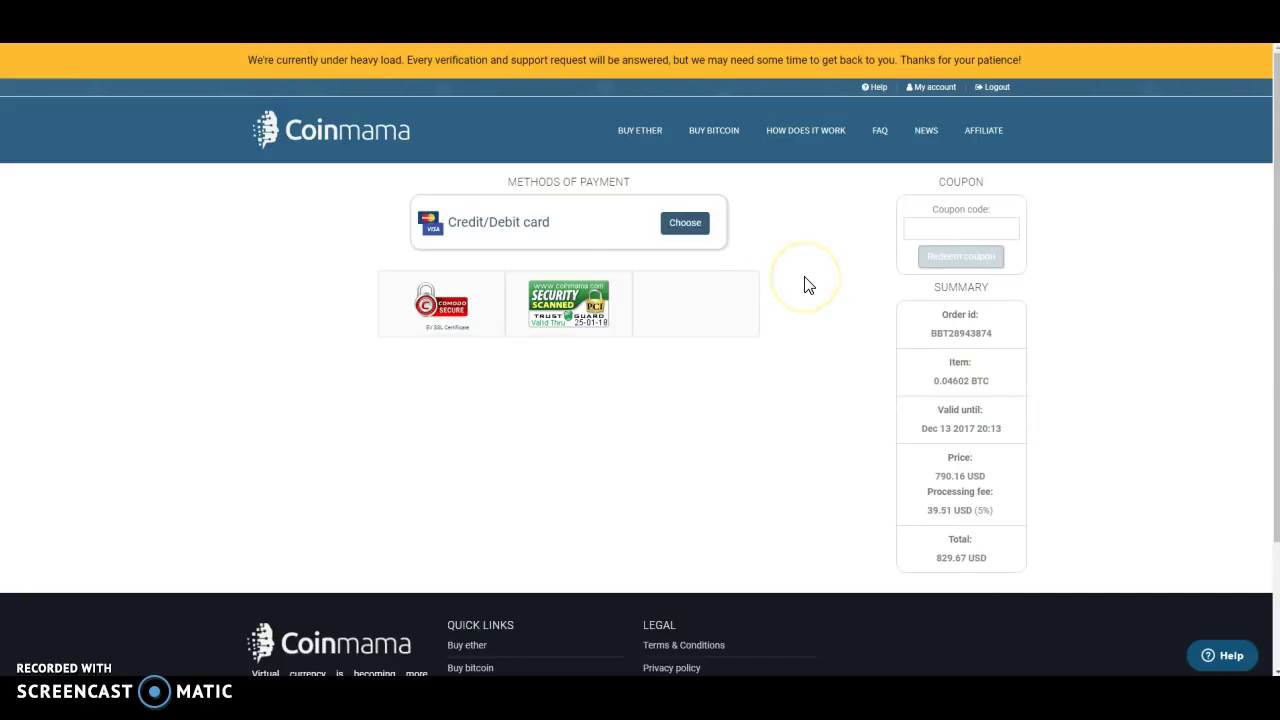
{"action": "left_click", "coordinate": [684, 223]}
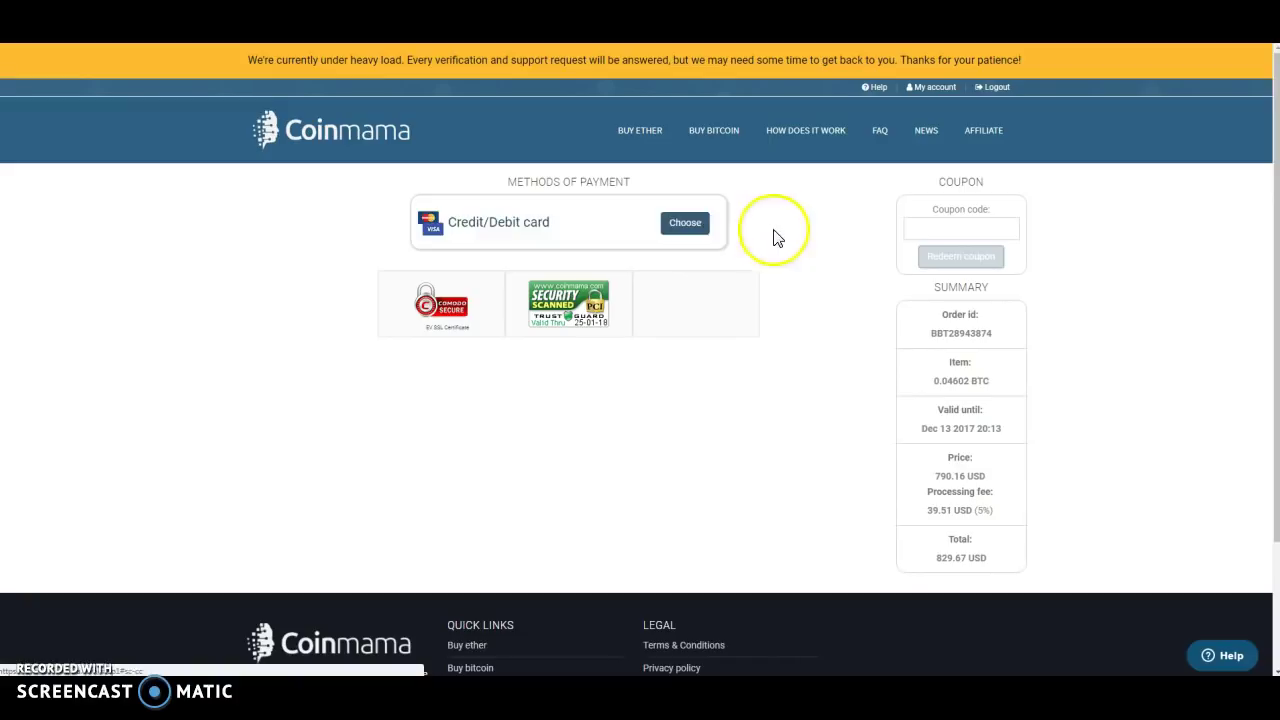
{"action": "left_click", "coordinate": [687, 226]}
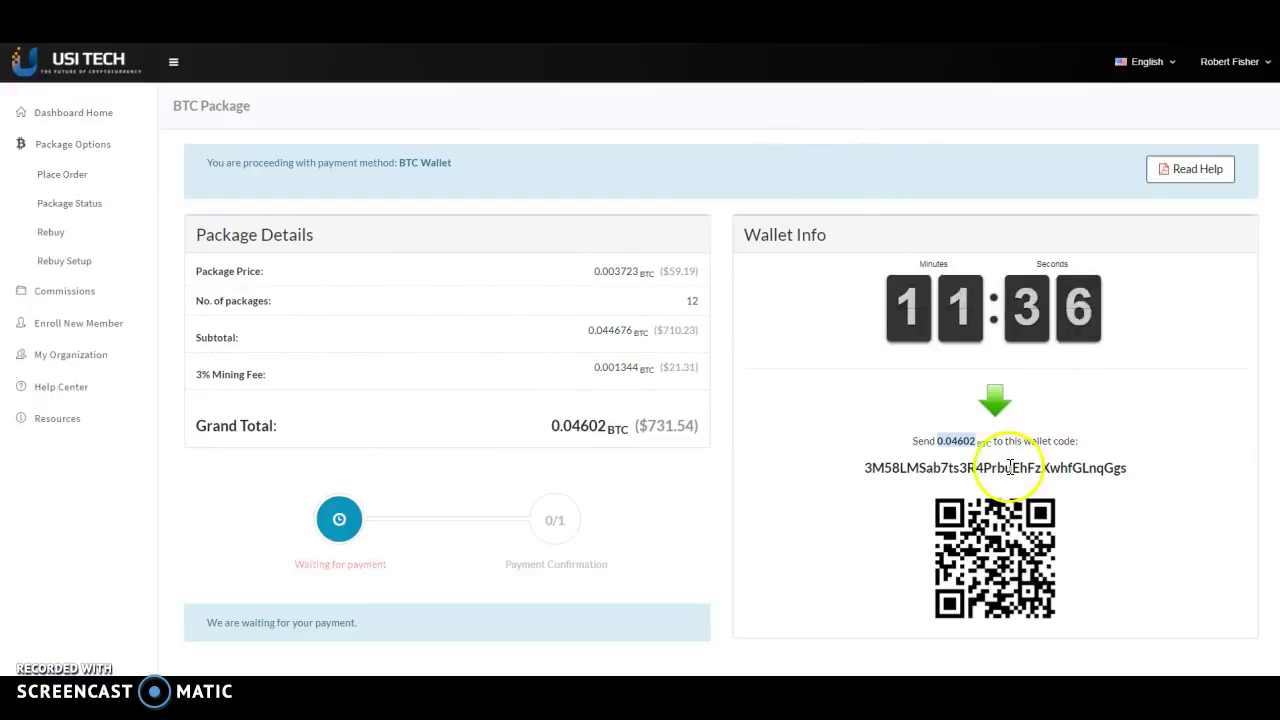
- Switch to the USI Tech order page and copy the destination wallet code from the Wallet Info
{"action": "mouse_move", "coordinate": [1128, 468]}
{"action": "left_mouse_down"}
{"action": "mouse_move", "coordinate": [868, 472]}
{"action": "mouse_move", "coordinate": [1134, 486]}
{"action": "left_mouse_up"}
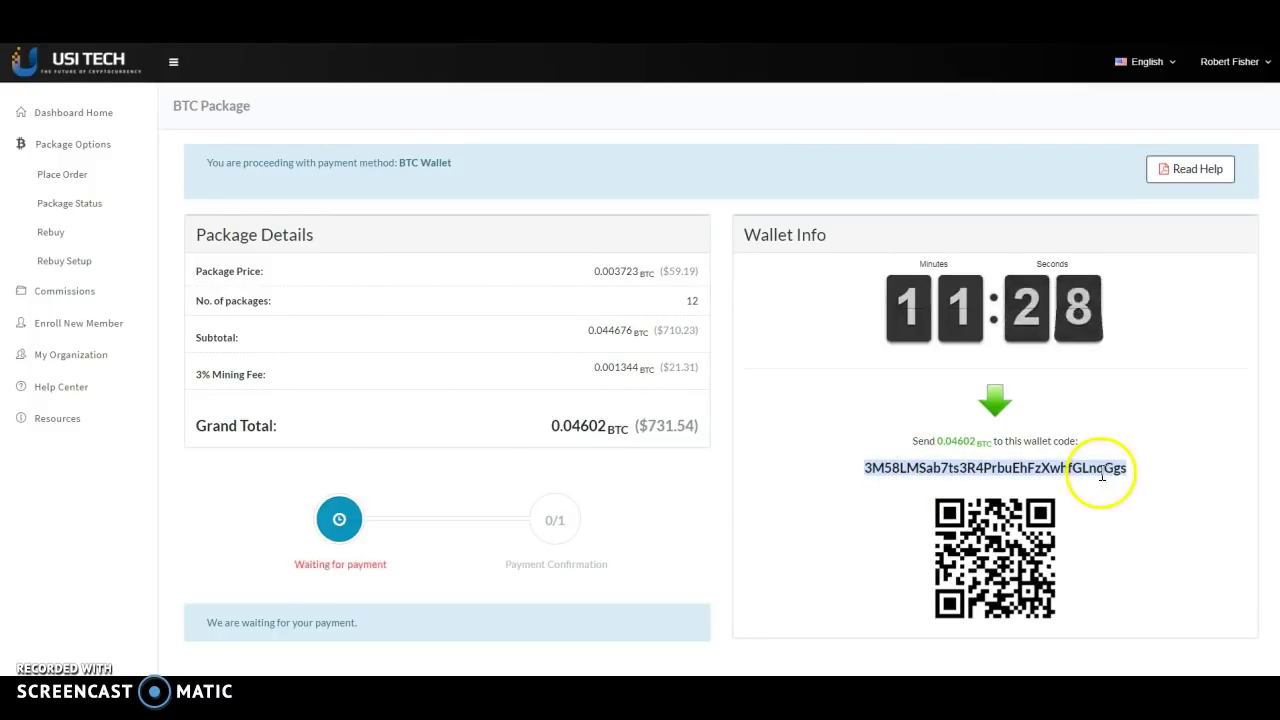
{"action": "right_click", "coordinate": [1106, 480]}
{"action": "left_click", "coordinate": [1025, 483]}
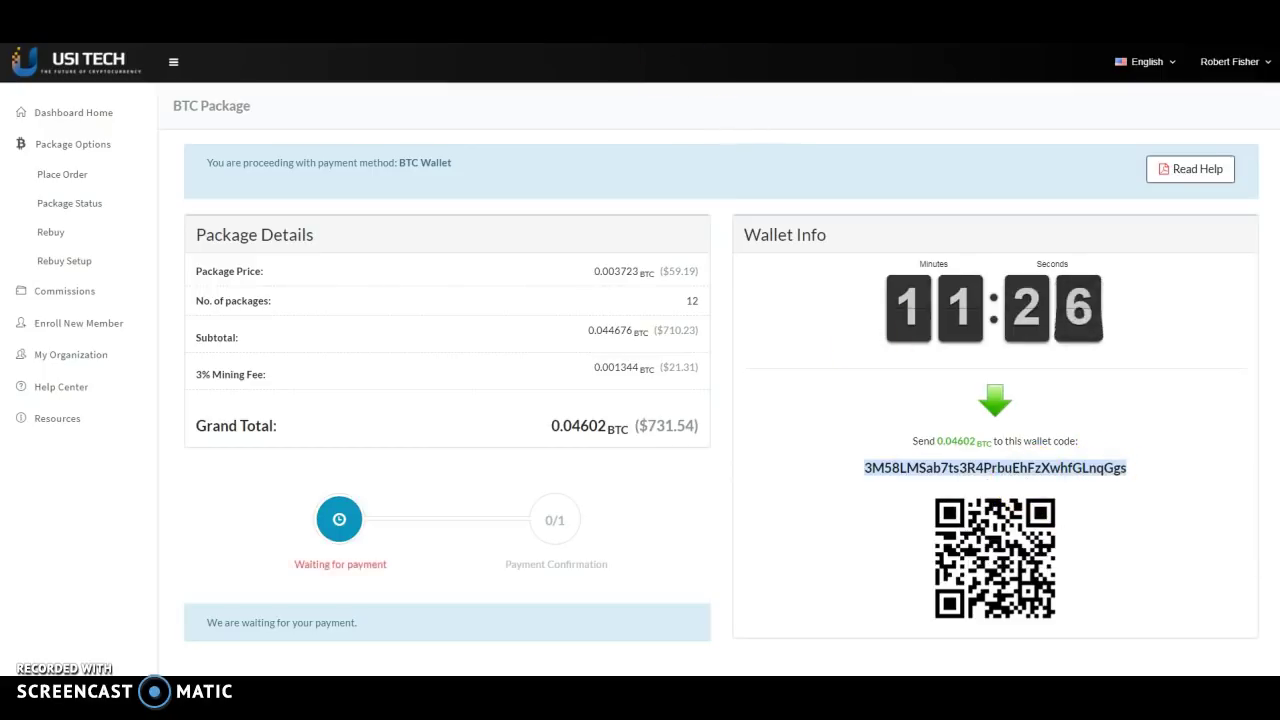
- Switch to Coinmama and paste the copied USI Tech wallet code as the Bitcoin wallet address for the card purchase
{"action": "key", "text": "ctrl+Tab"}
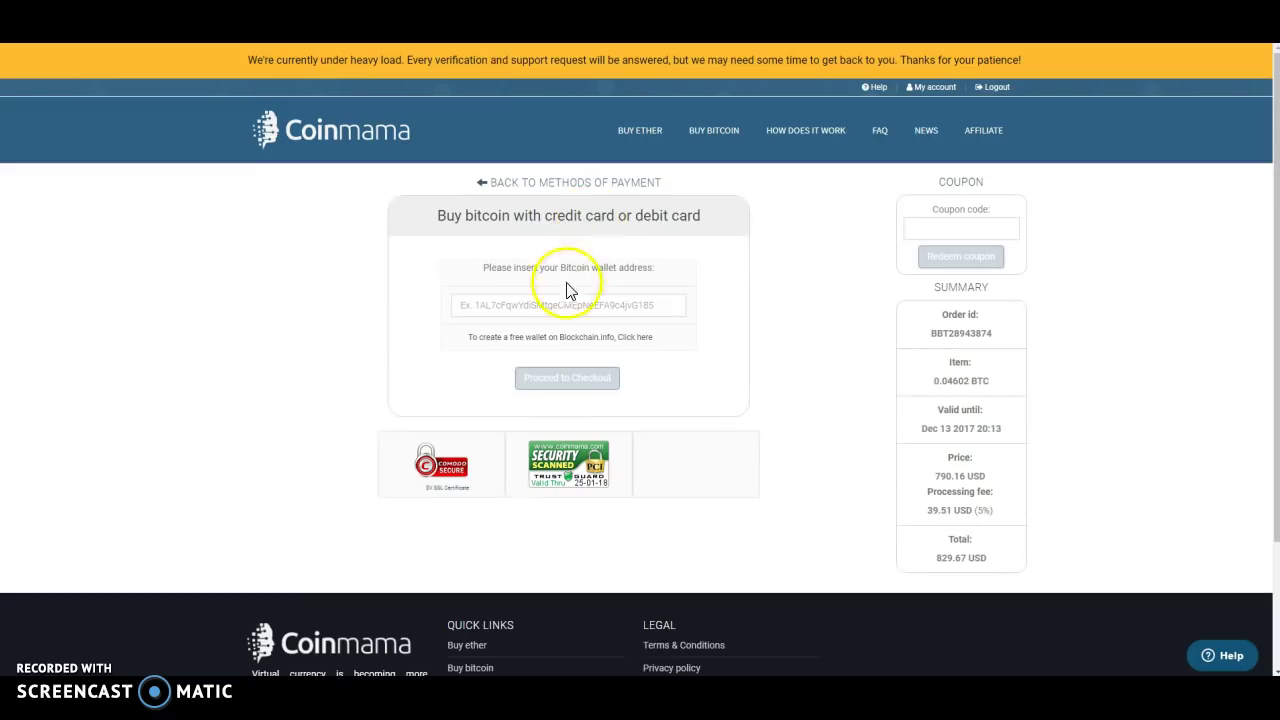
{"action": "left_click", "coordinate": [565, 307]}
{"action": "right_click", "coordinate": [563, 307]}
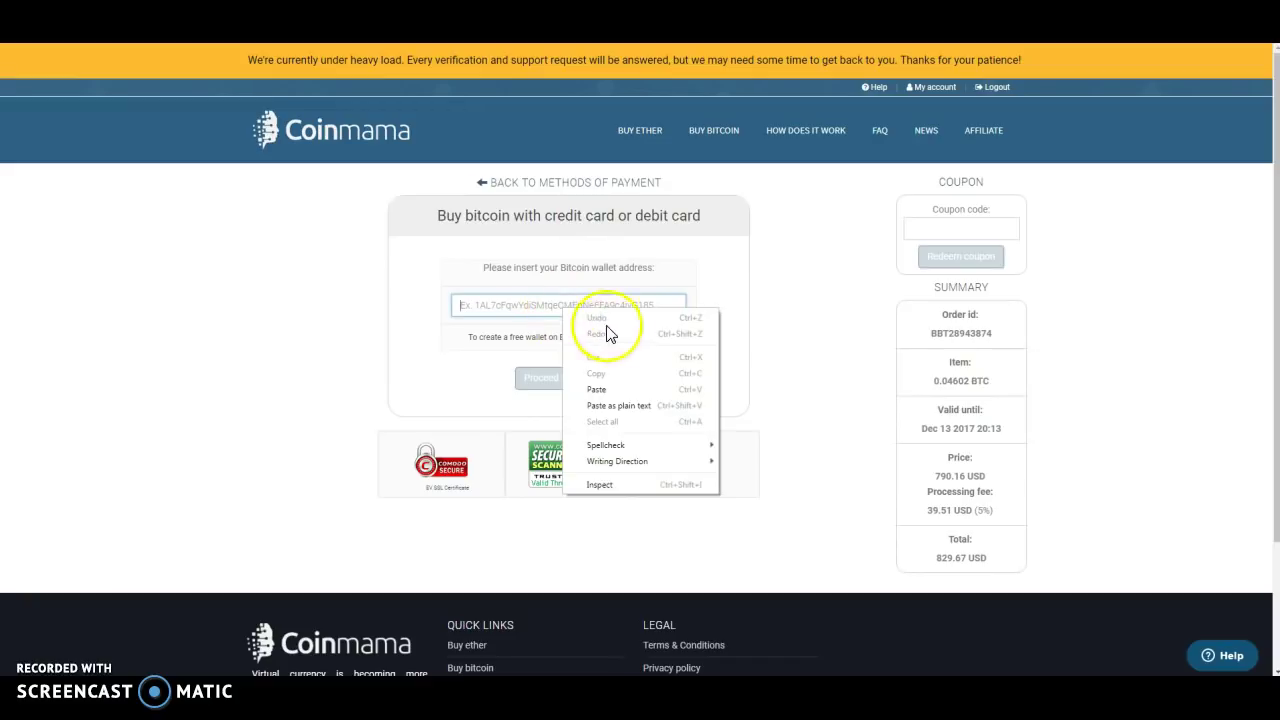
{"action": "left_click", "coordinate": [620, 391]}
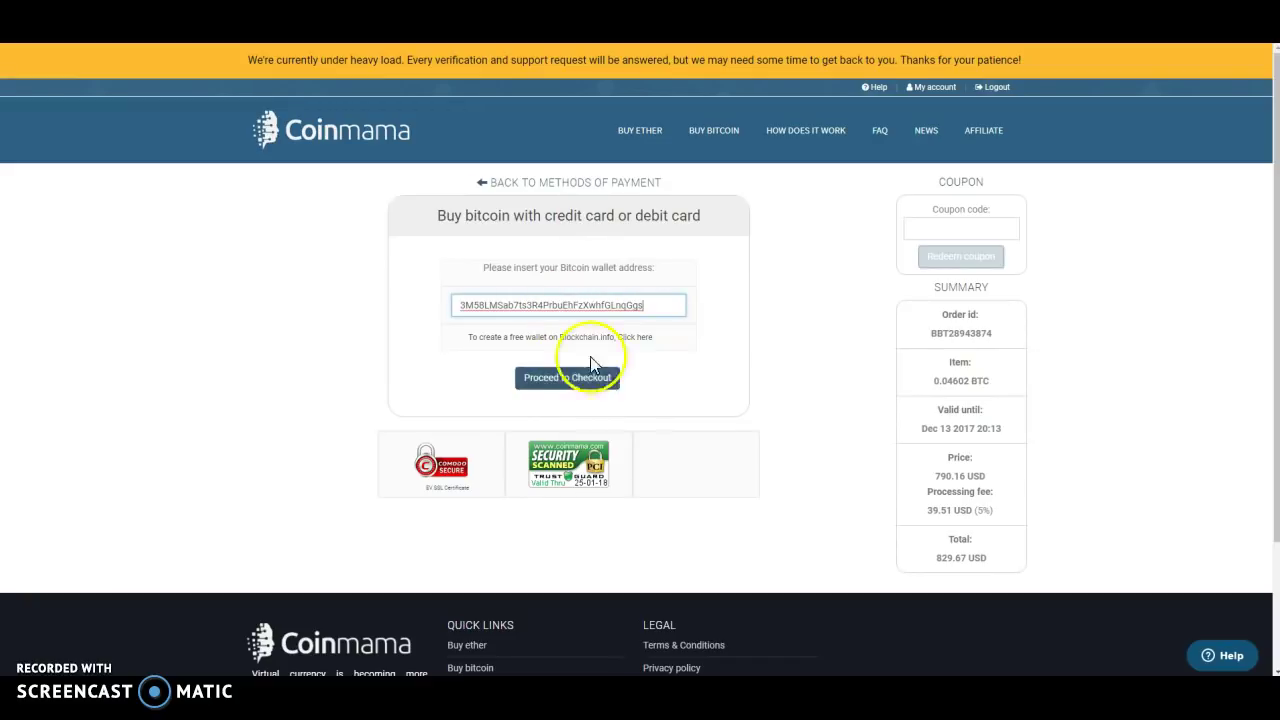
- Compare the pasted Coinmama wallet address with the wallet code on the USI Tech order, returning to Coinmama to try proceeding to checkout
{"action": "left_click", "coordinate": [683, 304]}
{"action": "left_click", "coordinate": [658, 304]}
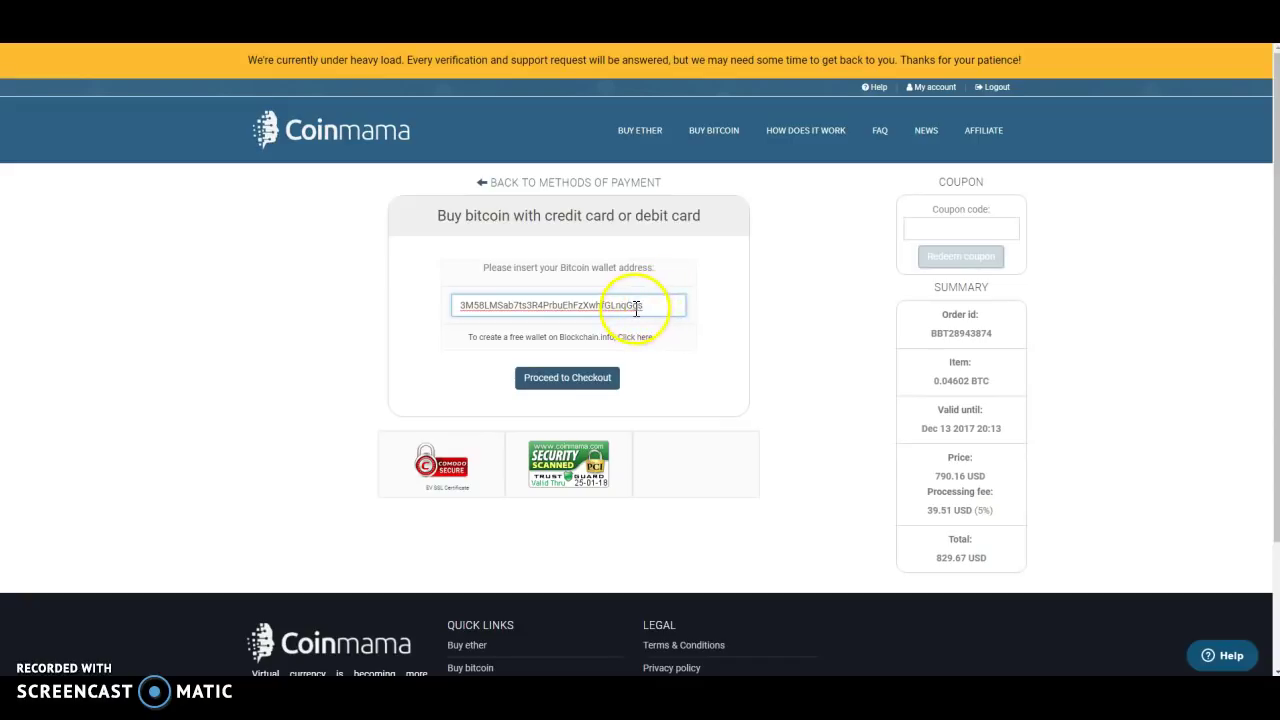
{"action": "left_click", "coordinate": [374, 104]}
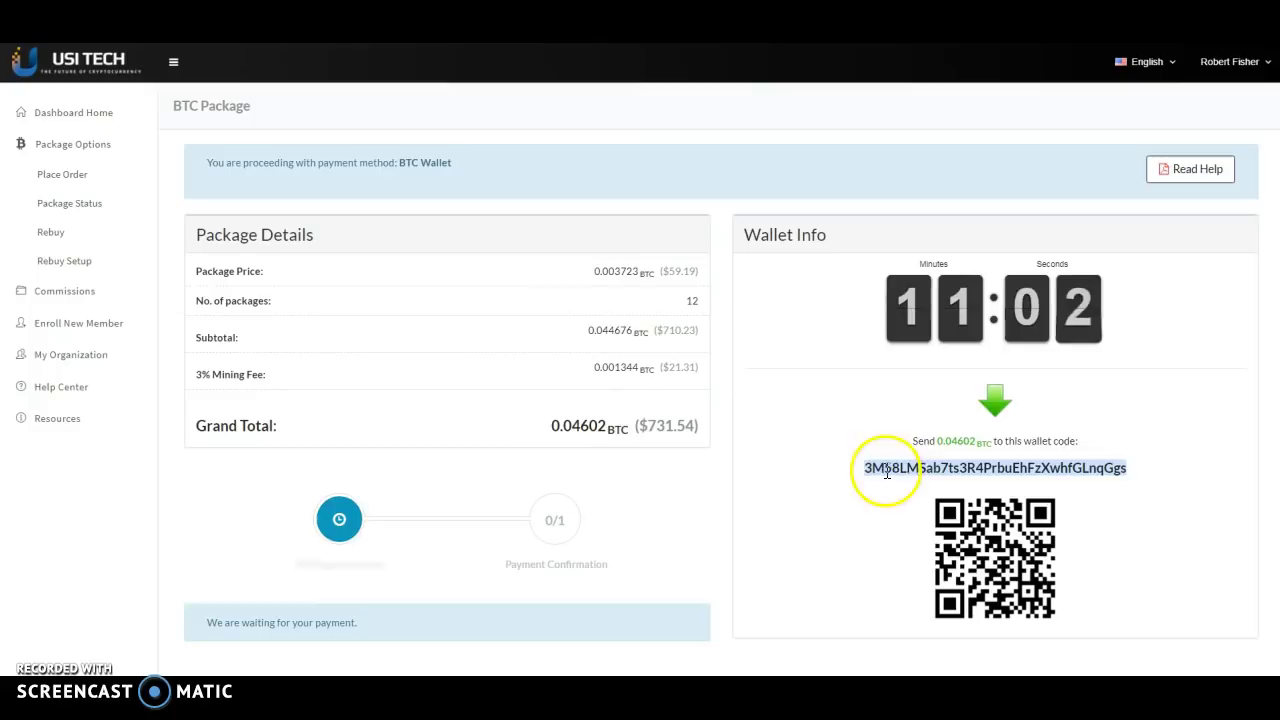
{"action": "left_click_drag", "start_coordinate": [886, 457], "coordinate": [1100, 482]}
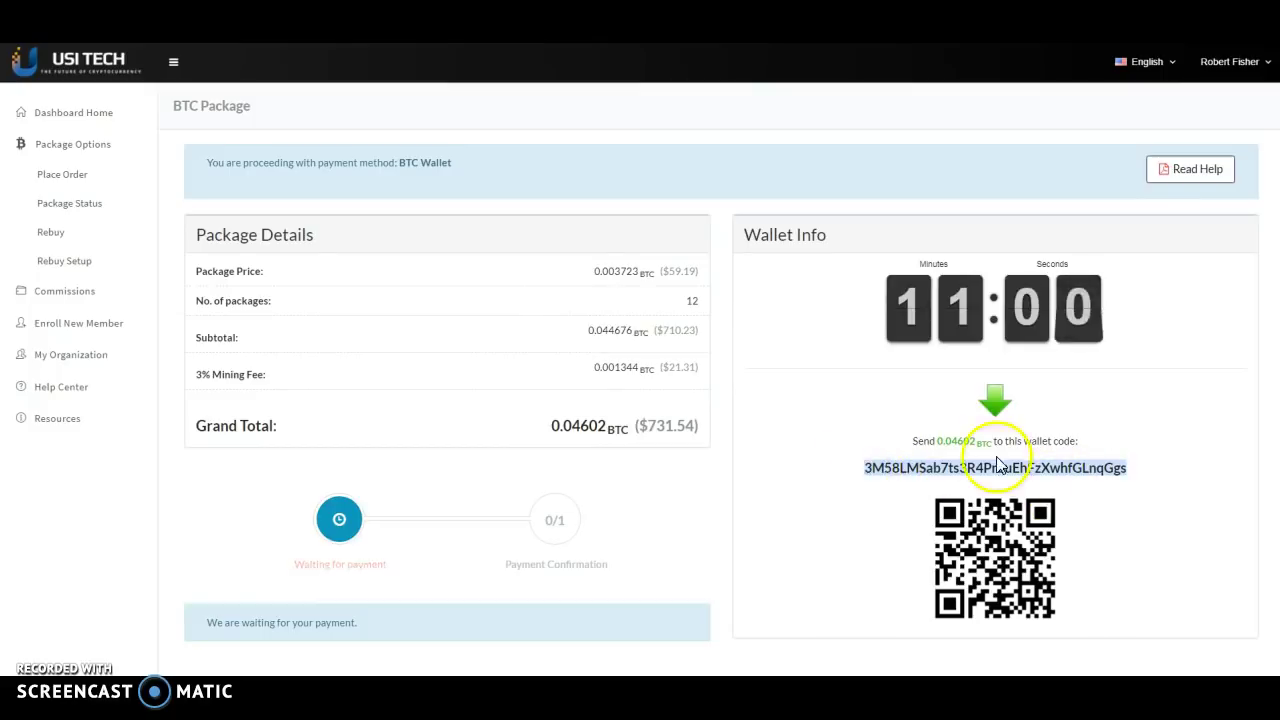
{"action": "left_click_drag", "start_coordinate": [866, 474], "coordinate": [1117, 469]}
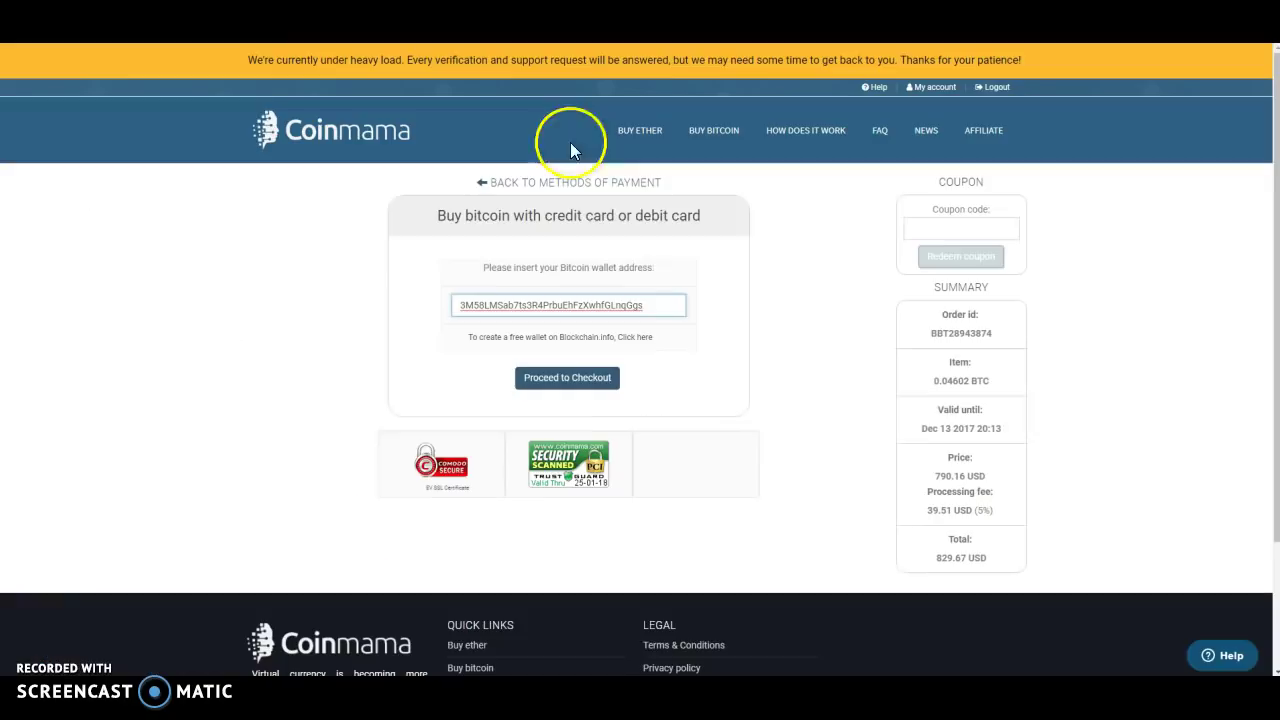
{"action": "left_click", "coordinate": [574, 388]}
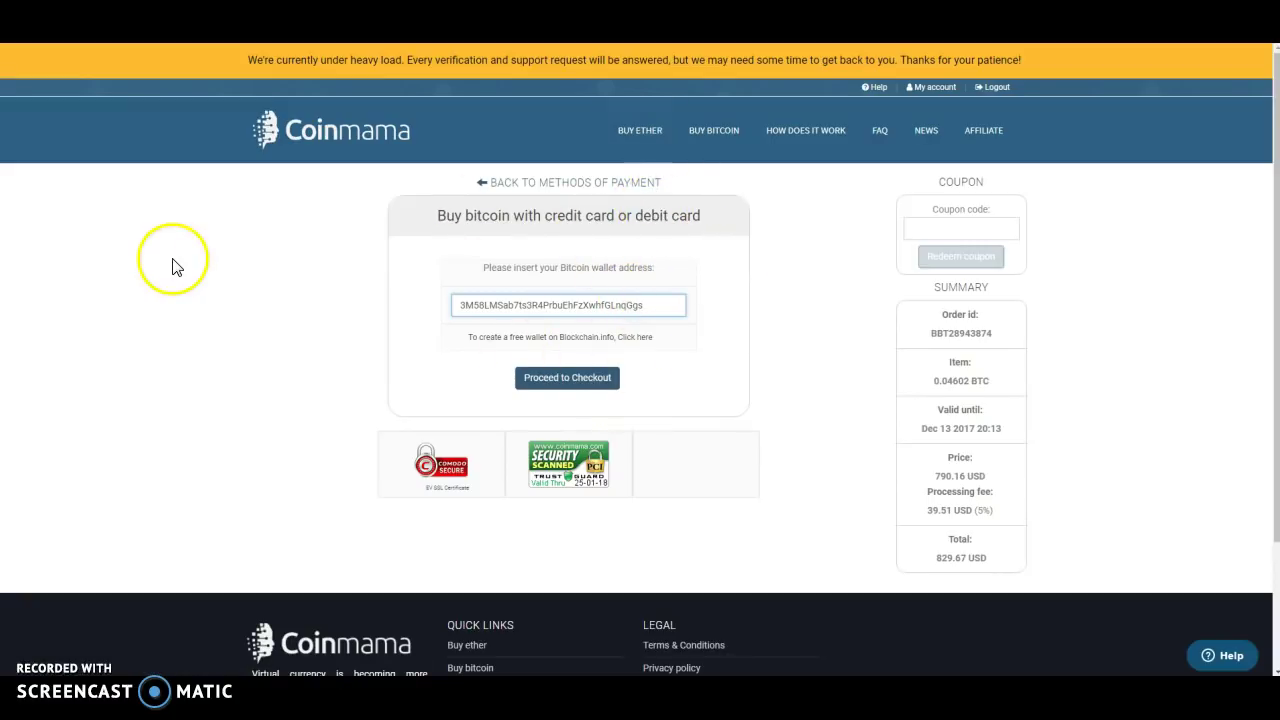
- Switch back to the USI Tech order page and review the payment countdown, payment status and grand total
{"action": "left_click", "coordinate": [795, 22]}
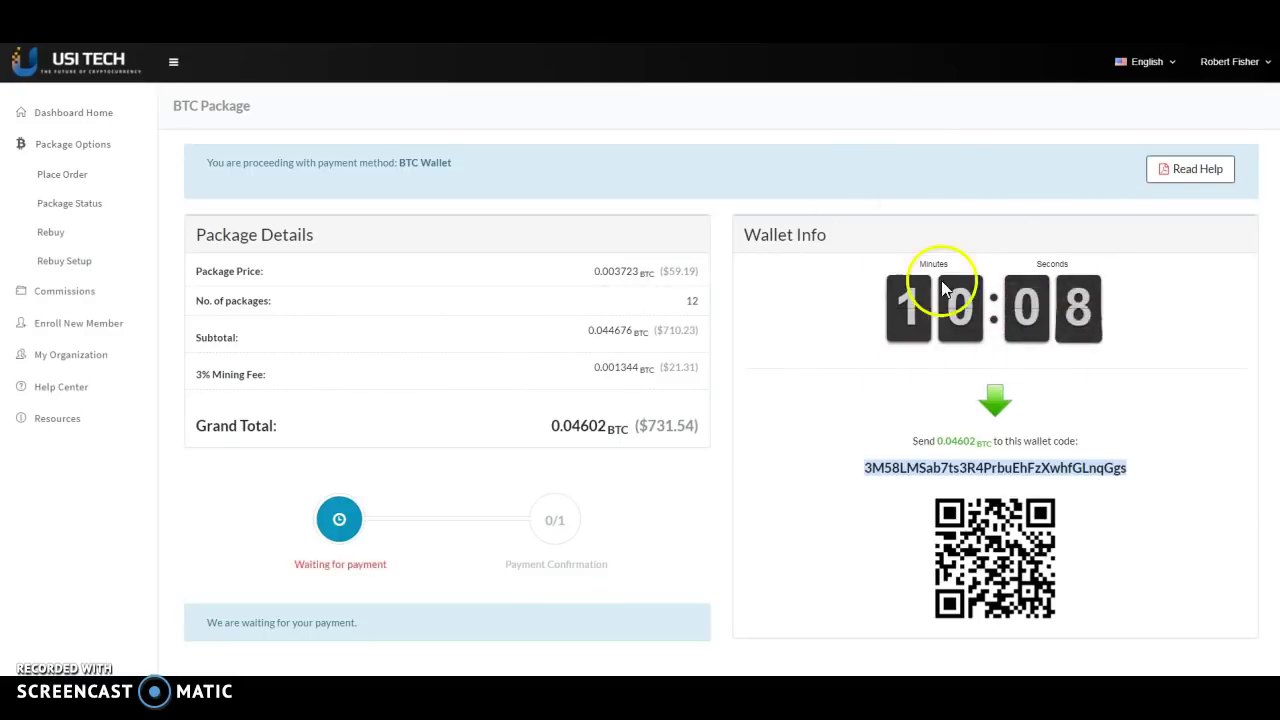
{"action": "left_click", "coordinate": [858, 266]}
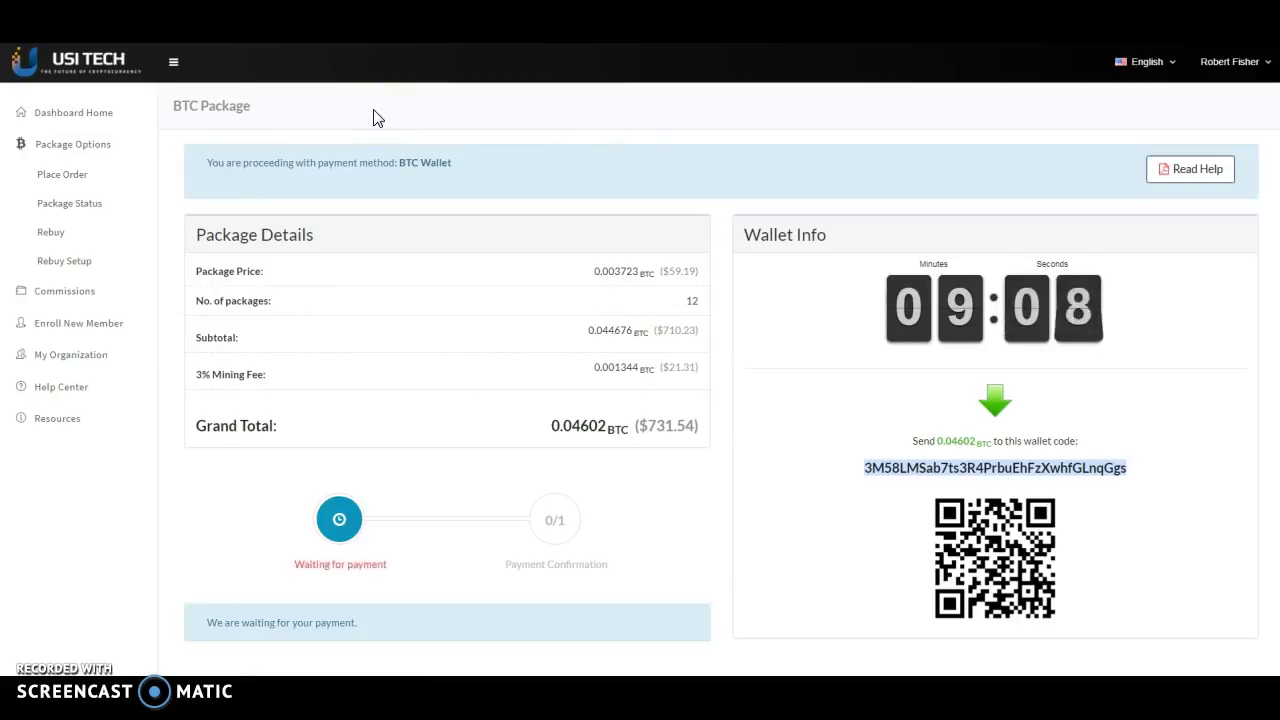
{"action": "left_click", "coordinate": [89, 570]}
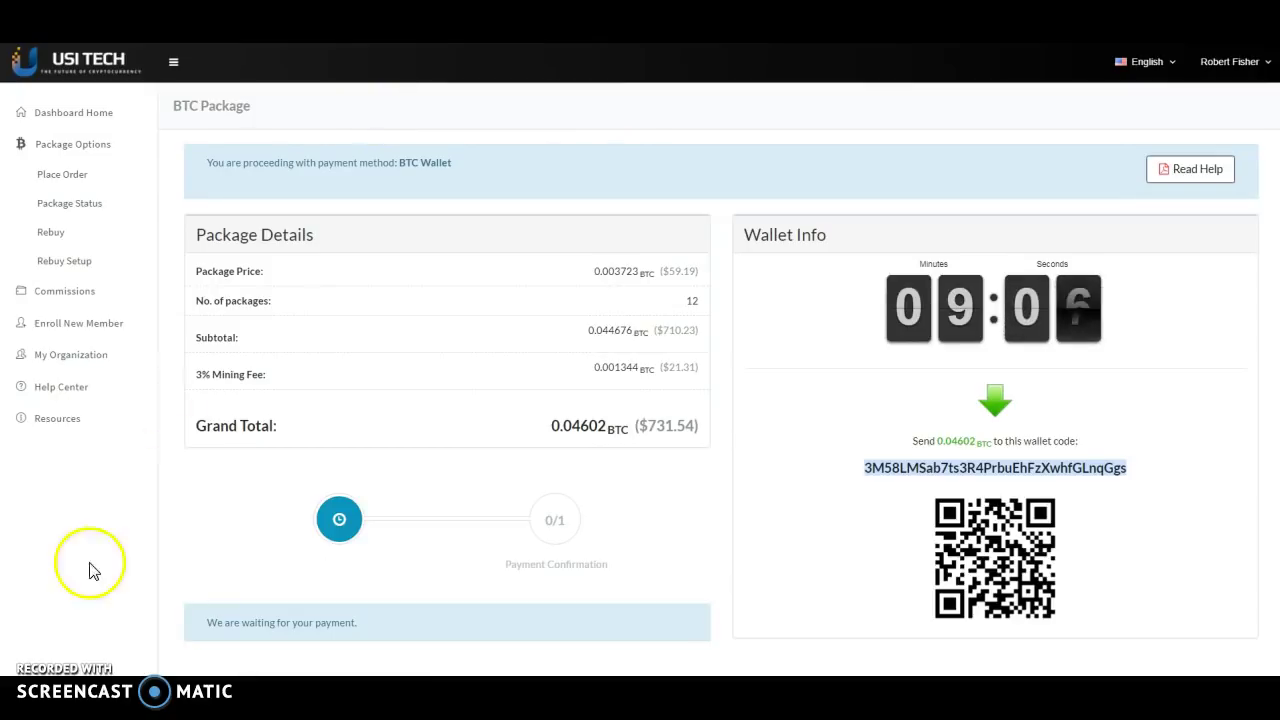
{"action": "left_click", "coordinate": [556, 510]}
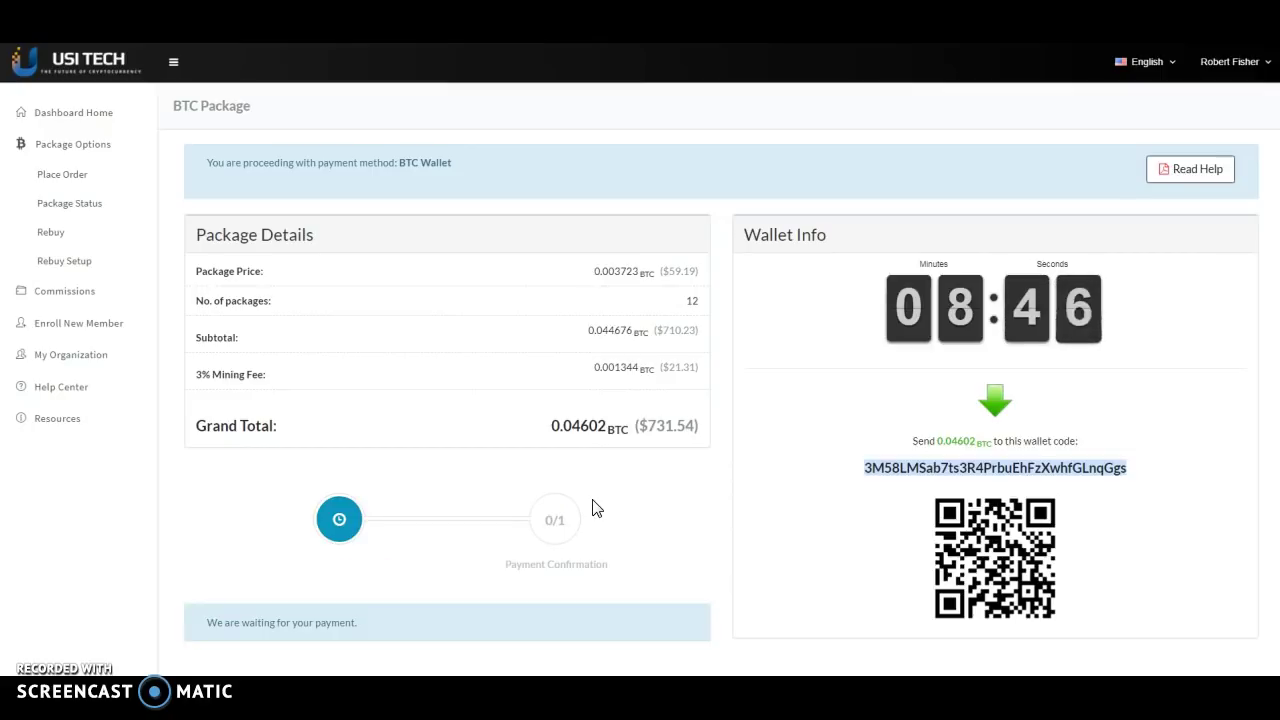
{"action": "left_click", "coordinate": [647, 499]}
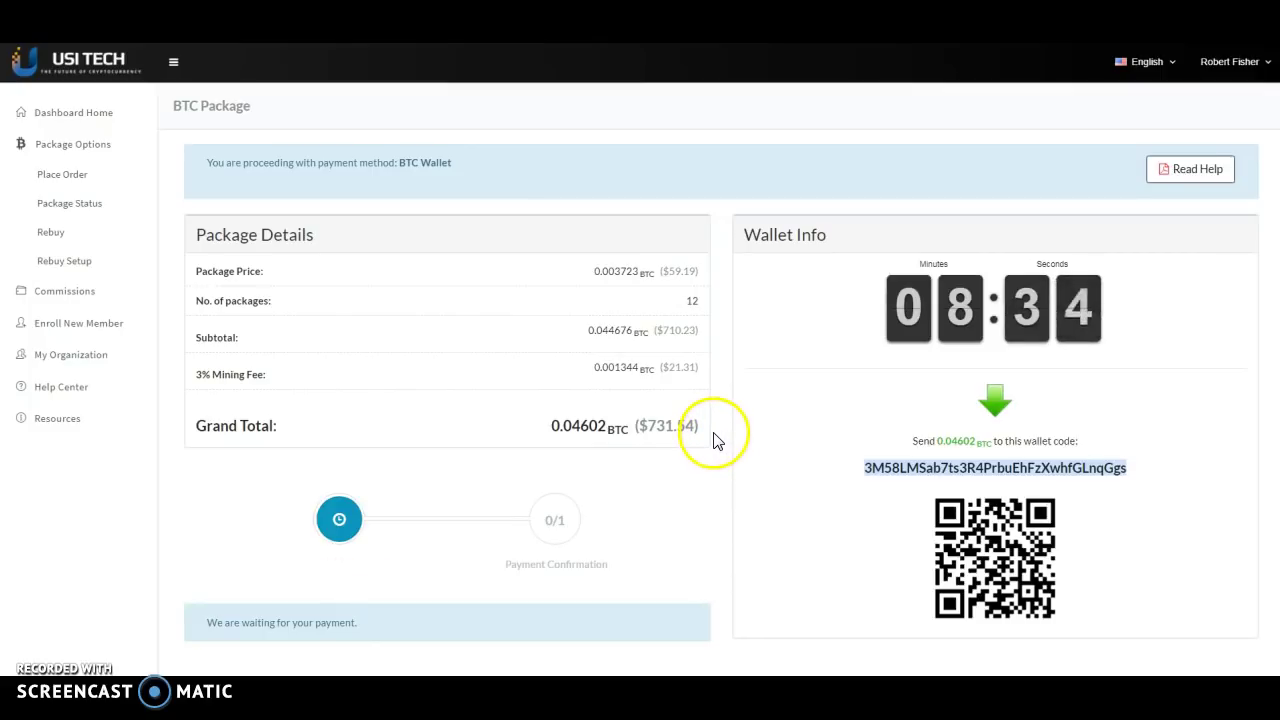
{"action": "left_click", "coordinate": [525, 139]}
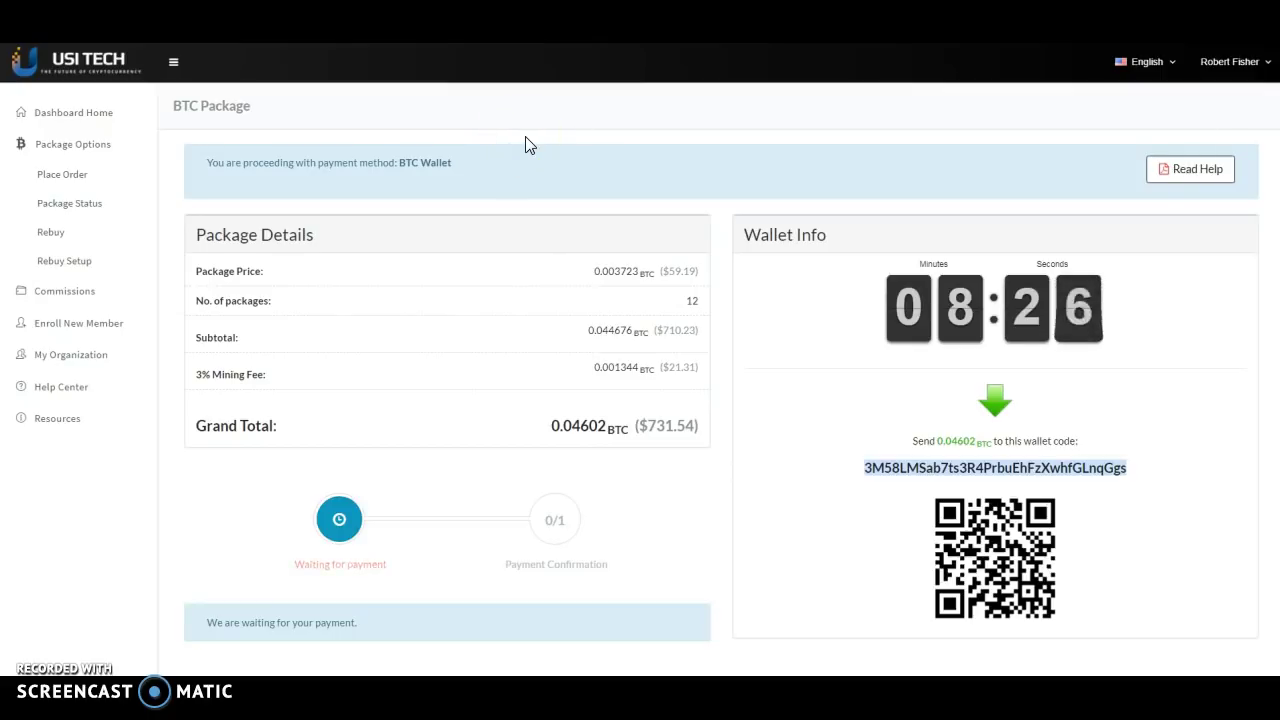